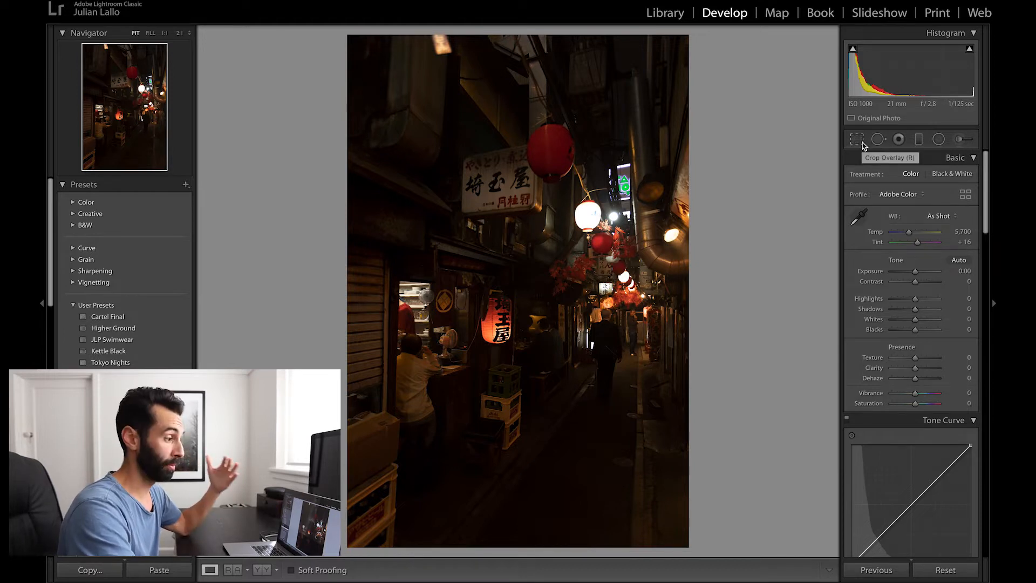
Crop the photo to the 4 x 5 / 8 x 10 aspect ratio and straighten it to an angle of -1.40.
click(857, 140)
click(935, 178)
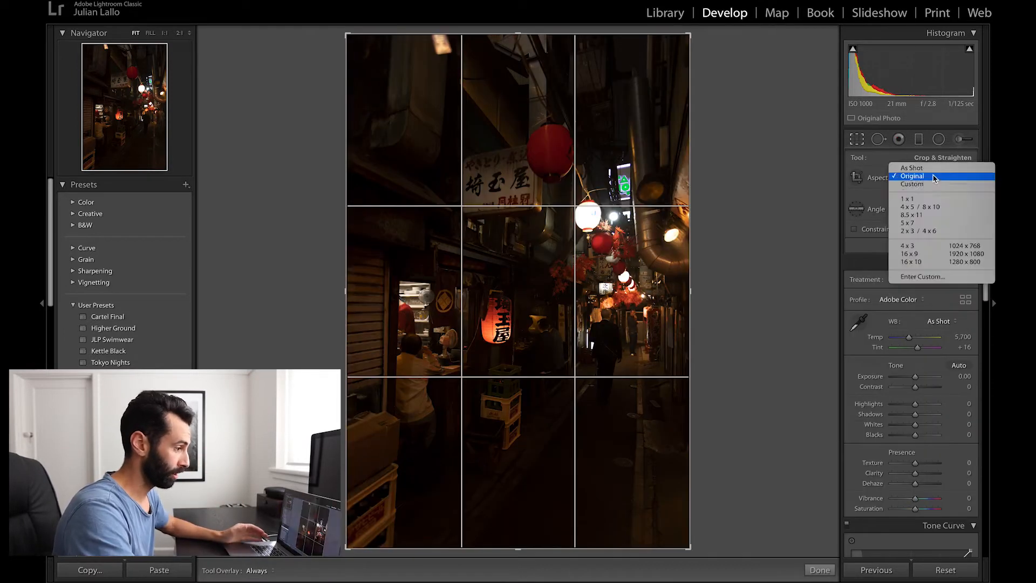
click(917, 208)
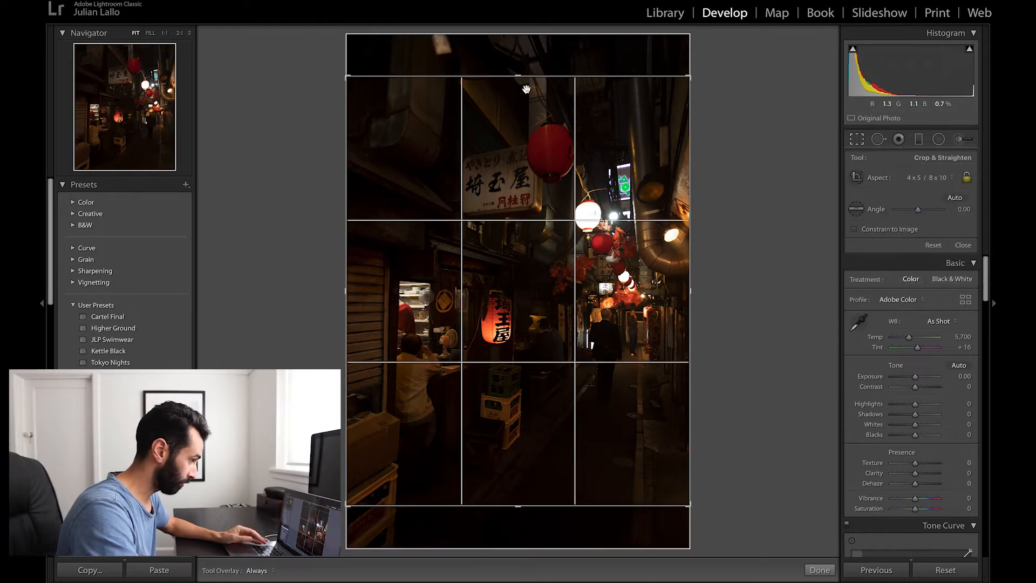
drag(552, 177, 552, 172)
drag(768, 223, 756, 227)
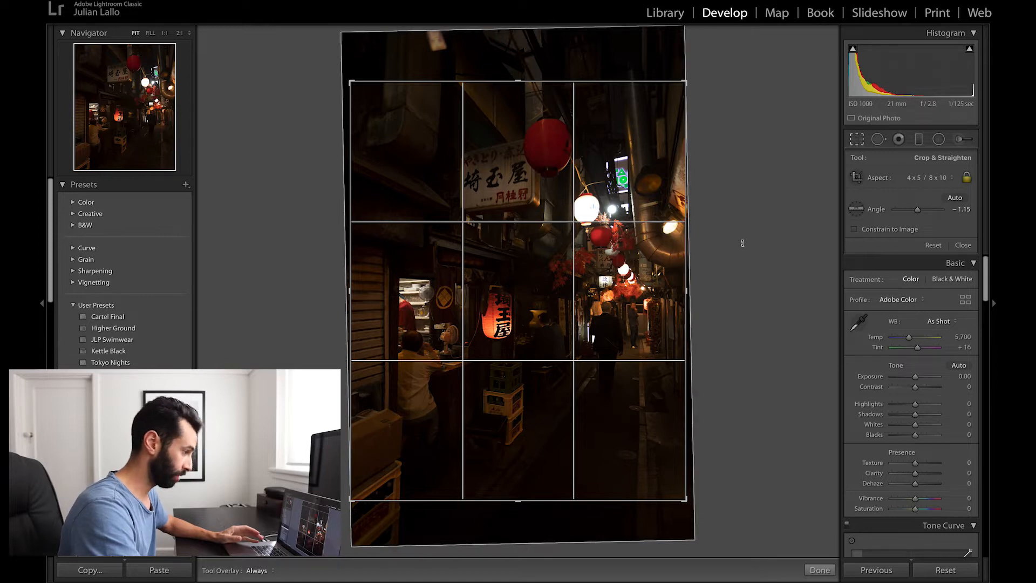
drag(774, 276, 773, 275)
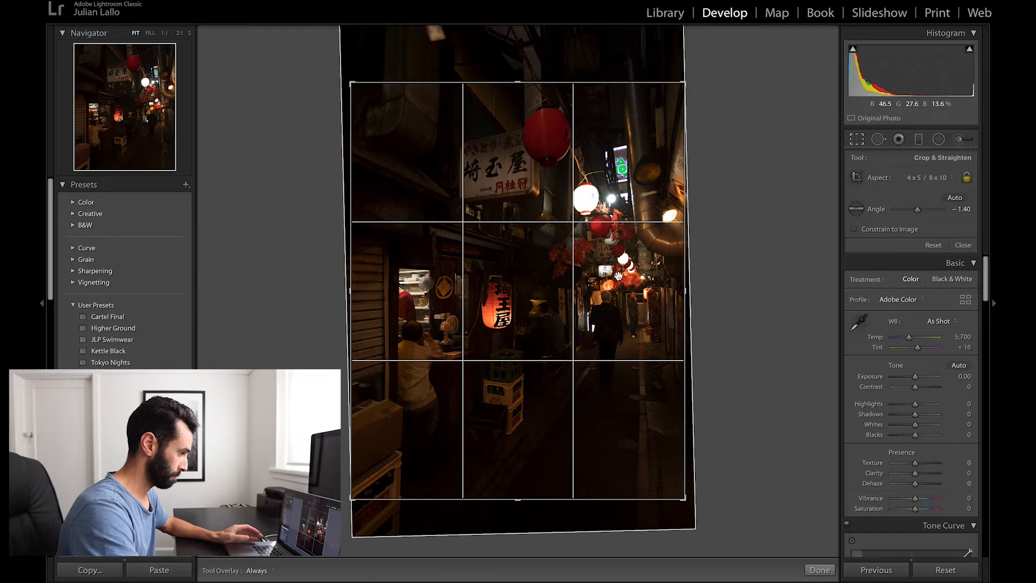
drag(529, 81, 530, 83)
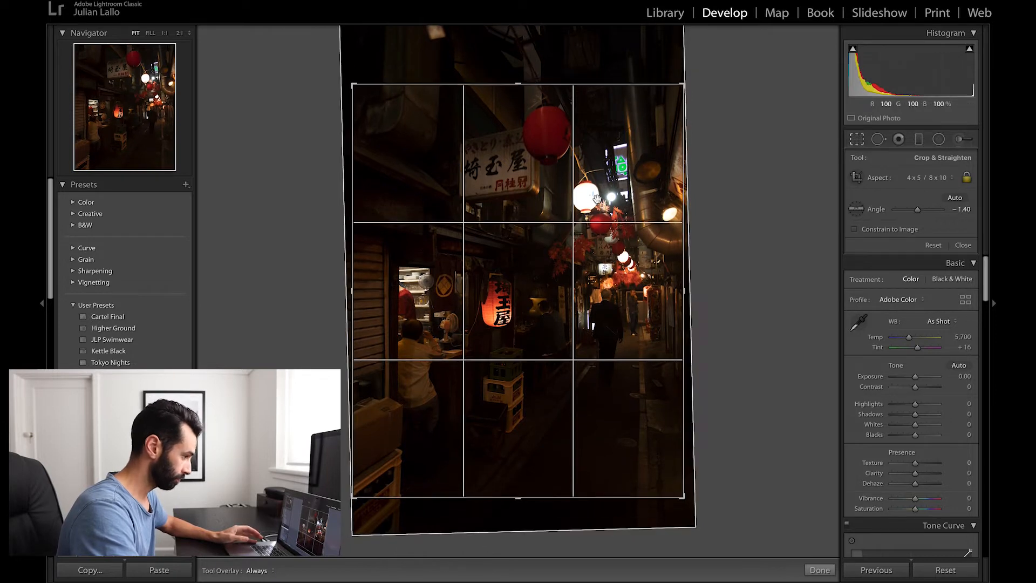
key(Return)
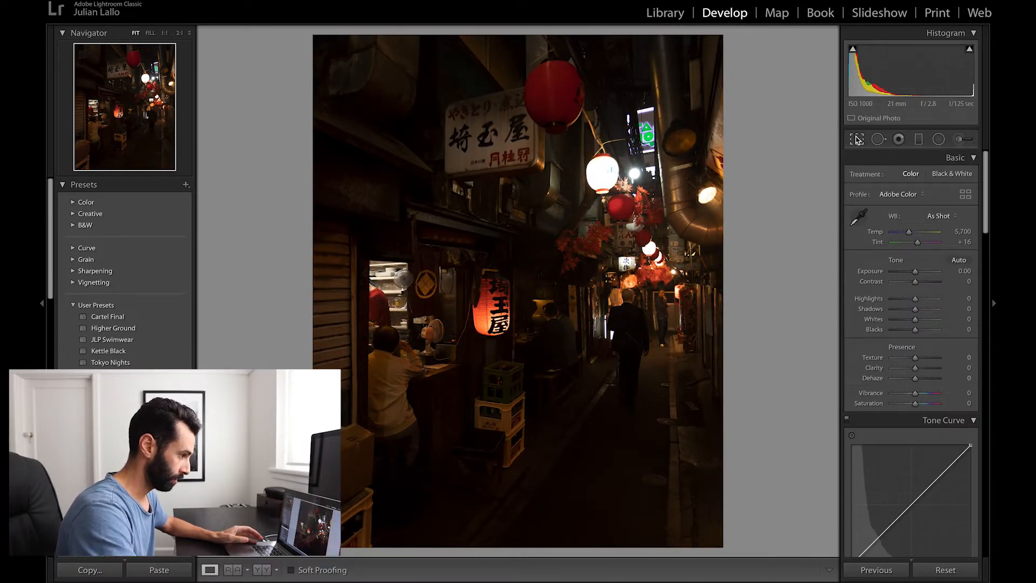
Tighten the crop slightly by bringing in its lower edge, keeping the 4 x 5 / 8 x 10 ratio.
click(857, 140)
drag(513, 489, 516, 492)
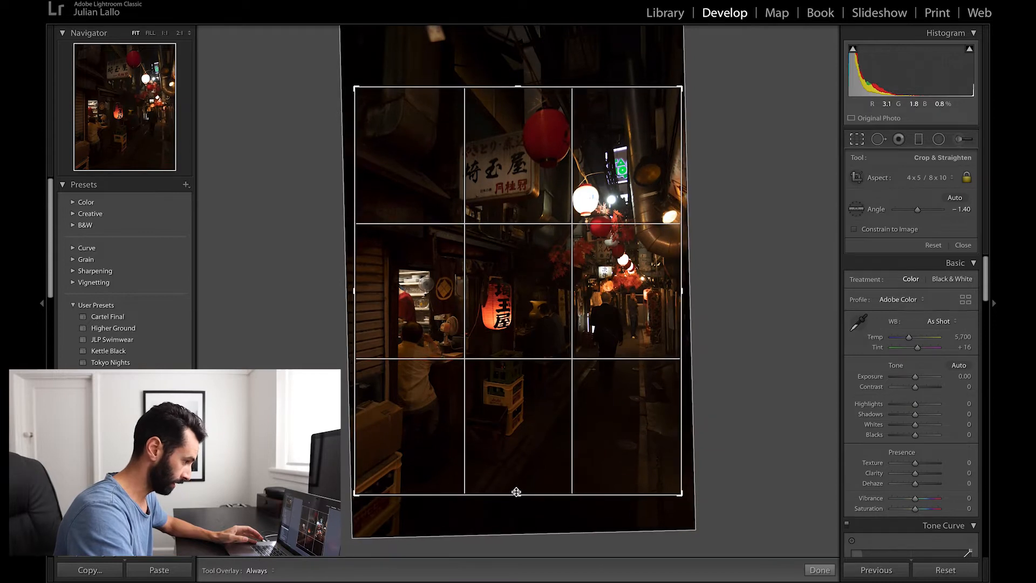
key(Return)
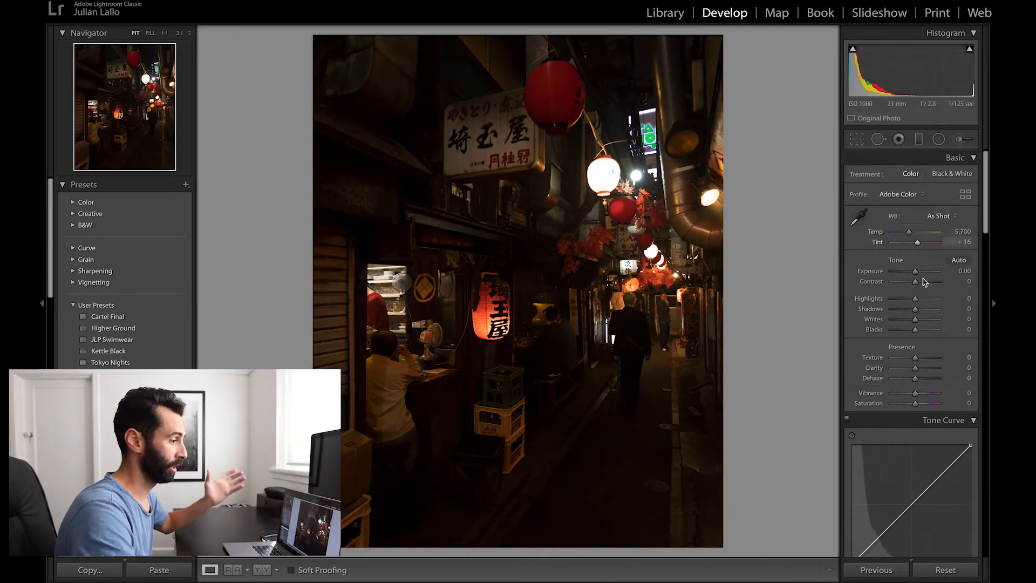
Cool the white balance to Temp 3,839 and Tint +9, and set Exposure to +0.35 and Contrast to +10.
drag(909, 233, 900, 233)
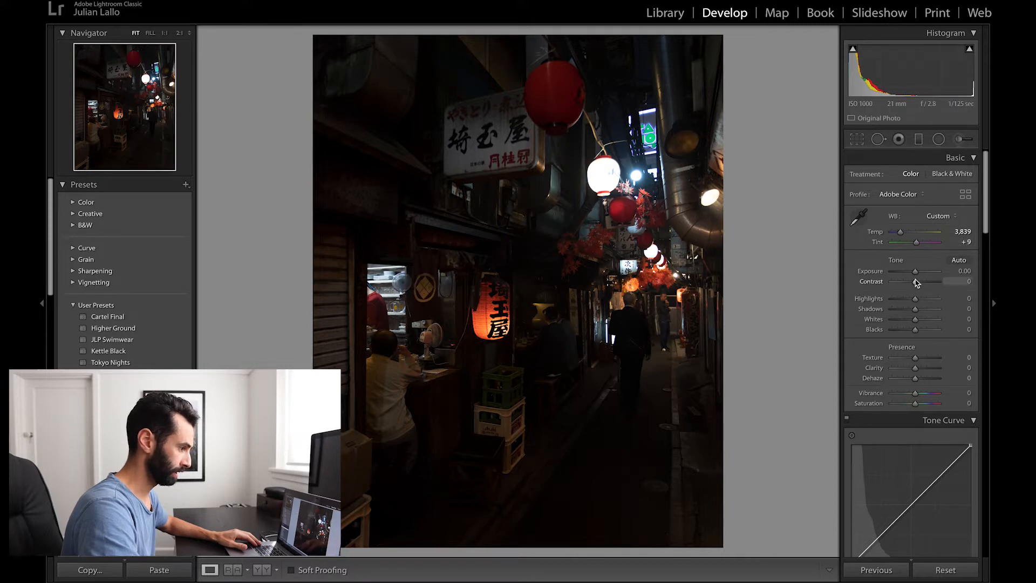
drag(915, 275, 918, 277)
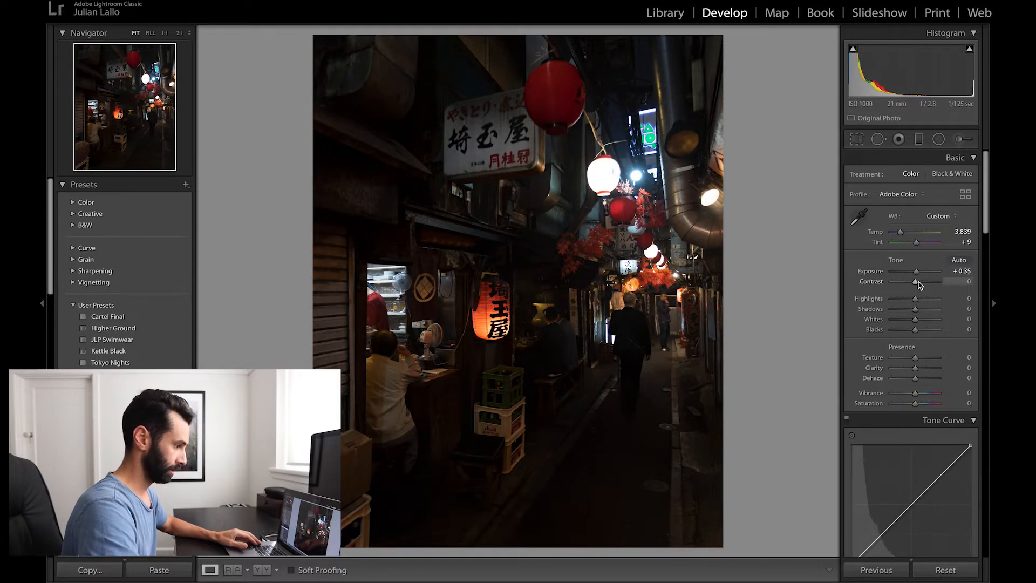
mouse_move(915, 283)
mouse_down()
mouse_move(897, 288)
mouse_move(937, 289)
mouse_move(919, 289)
mouse_up()
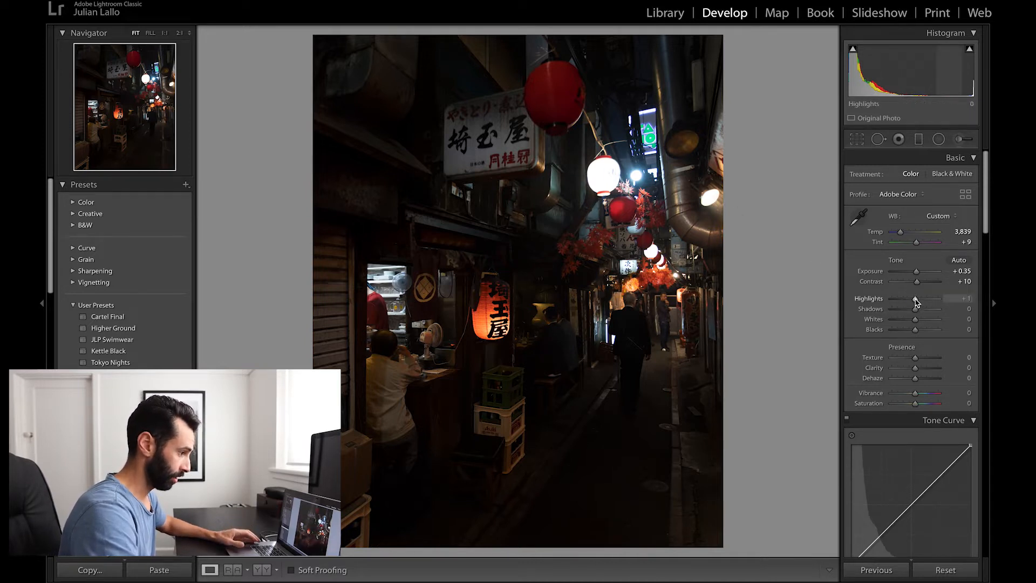
Set Highlights to -20, Shadows to +40 and Blacks to -10.
drag(915, 299, 911, 303)
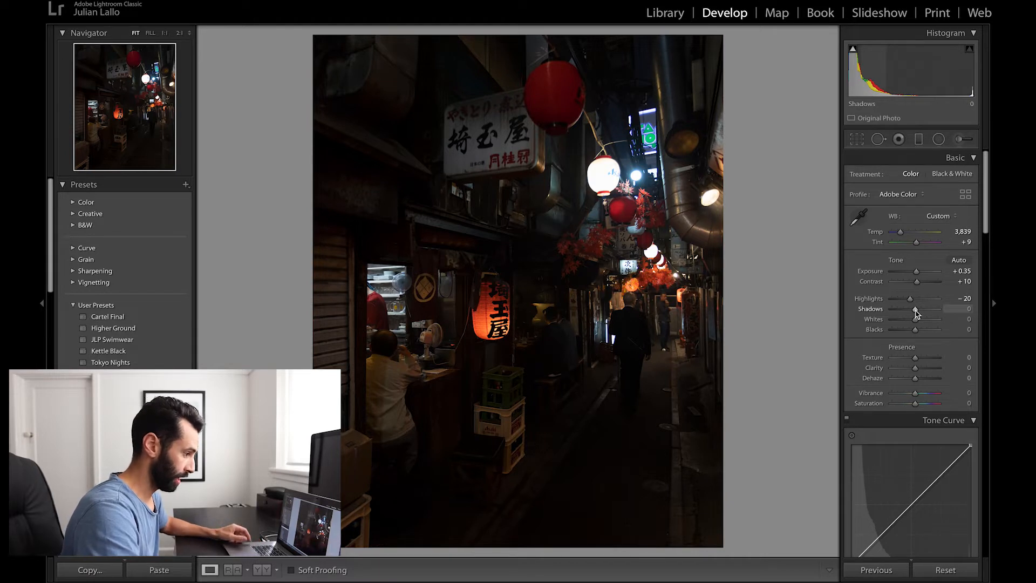
drag(917, 313, 924, 313)
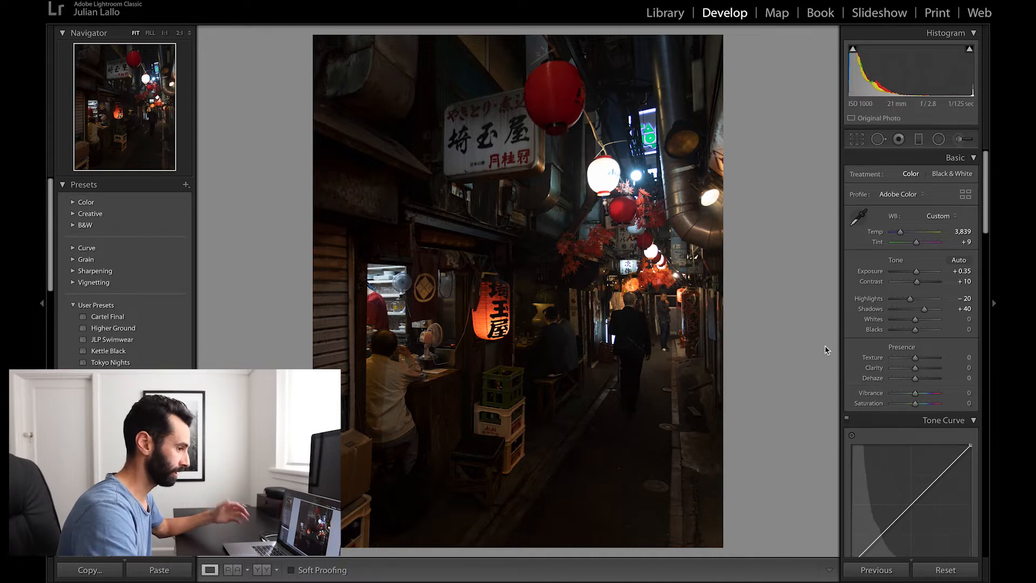
mouse_move(914, 322)
mouse_down()
mouse_move(902, 324)
mouse_move(933, 323)
mouse_move(906, 323)
mouse_move(925, 331)
mouse_move(913, 335)
mouse_up()
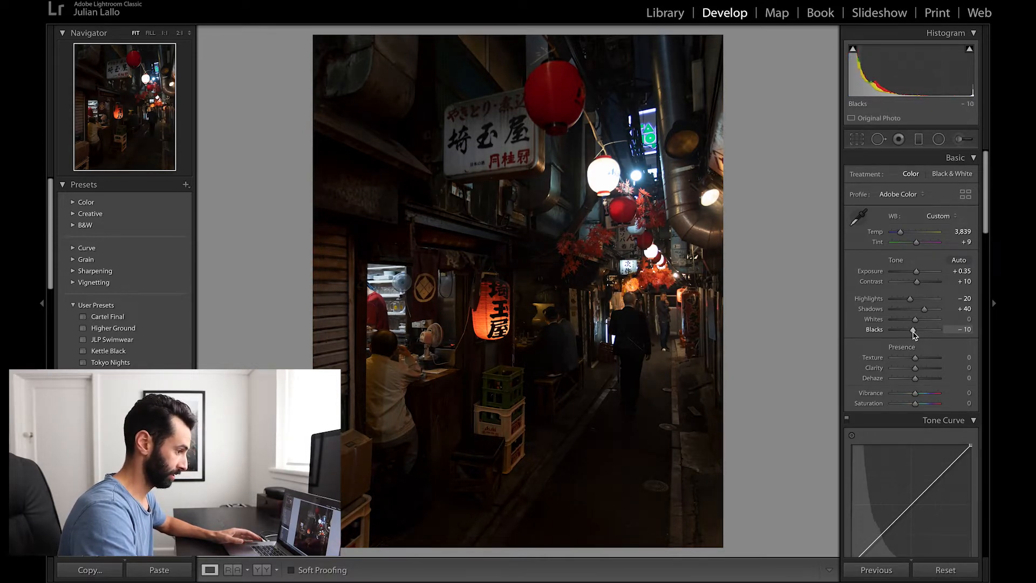
Raise Clarity to +38 and Vibrance to +20.
scroll(901, 313, down, 3)
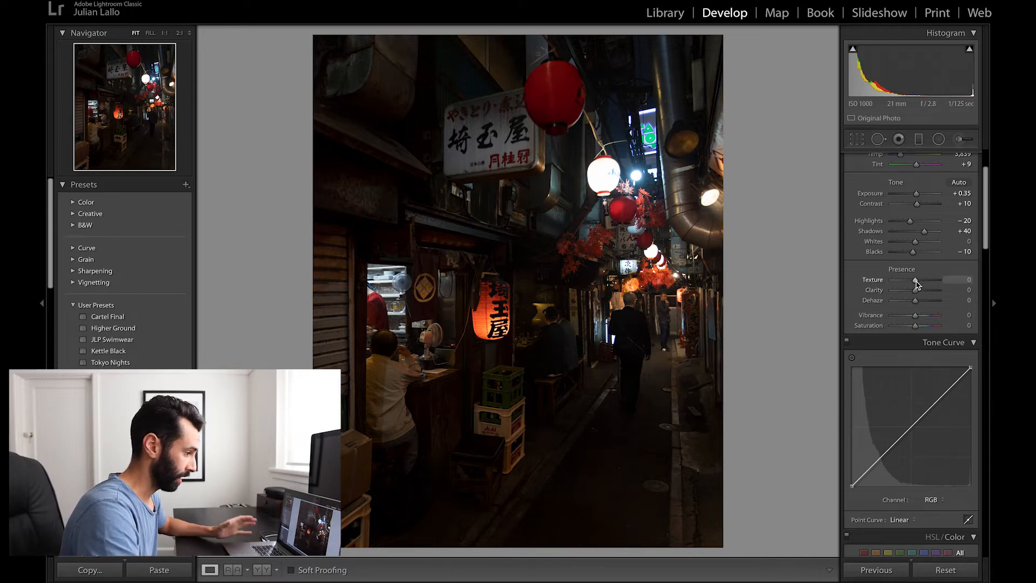
drag(915, 290, 923, 295)
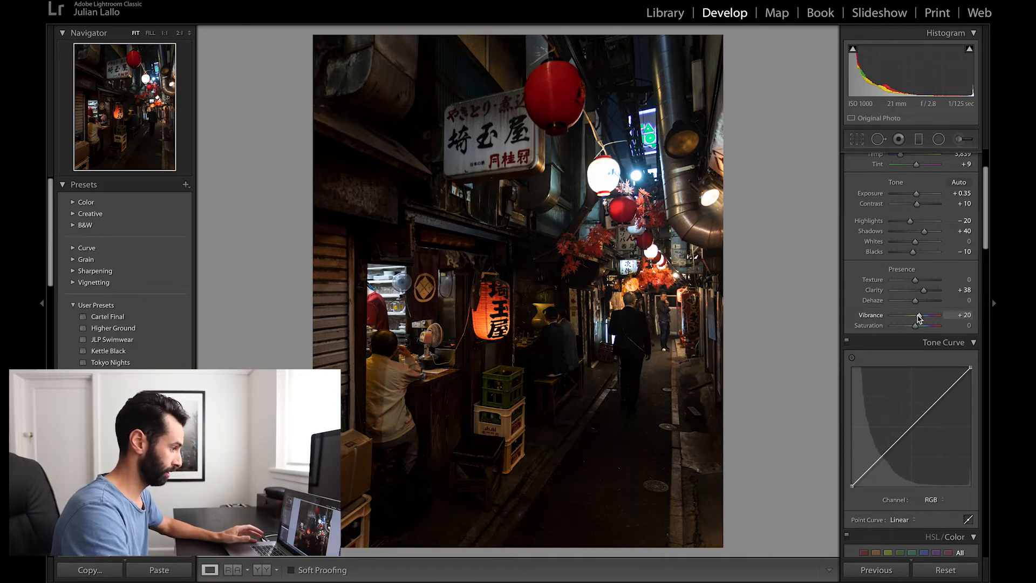
Lift the RGB tone curve's shadow point to about 25.1 / 29.4 %, raise the black point slightly, and compare with the original photo.
scroll(911, 359, down, 4)
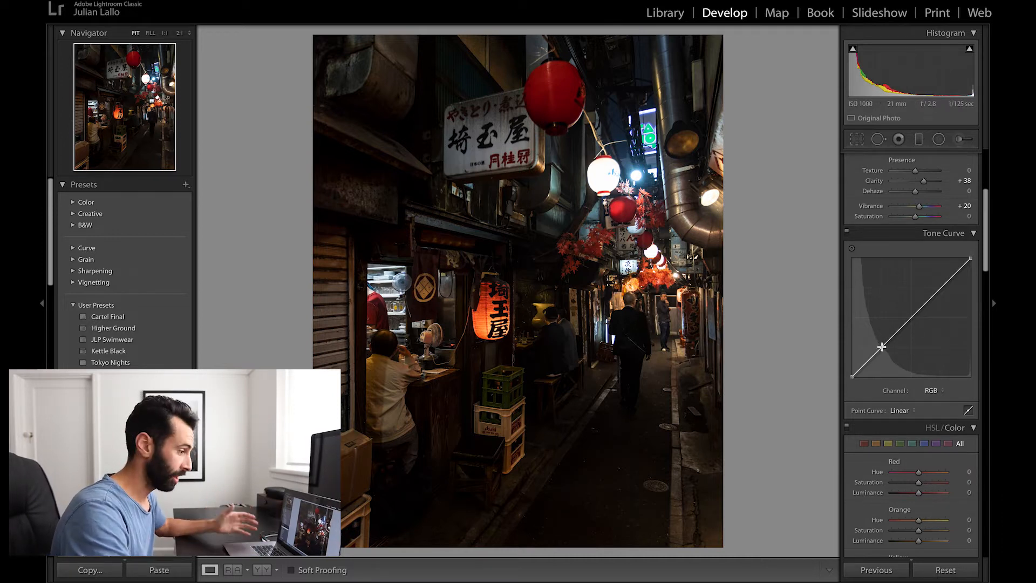
drag(881, 347, 881, 343)
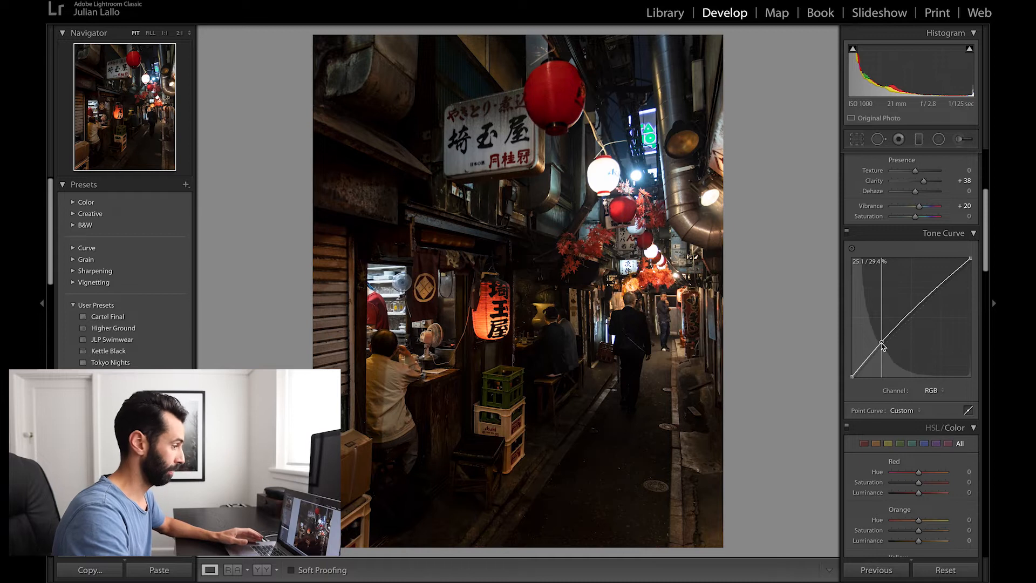
drag(881, 343, 882, 343)
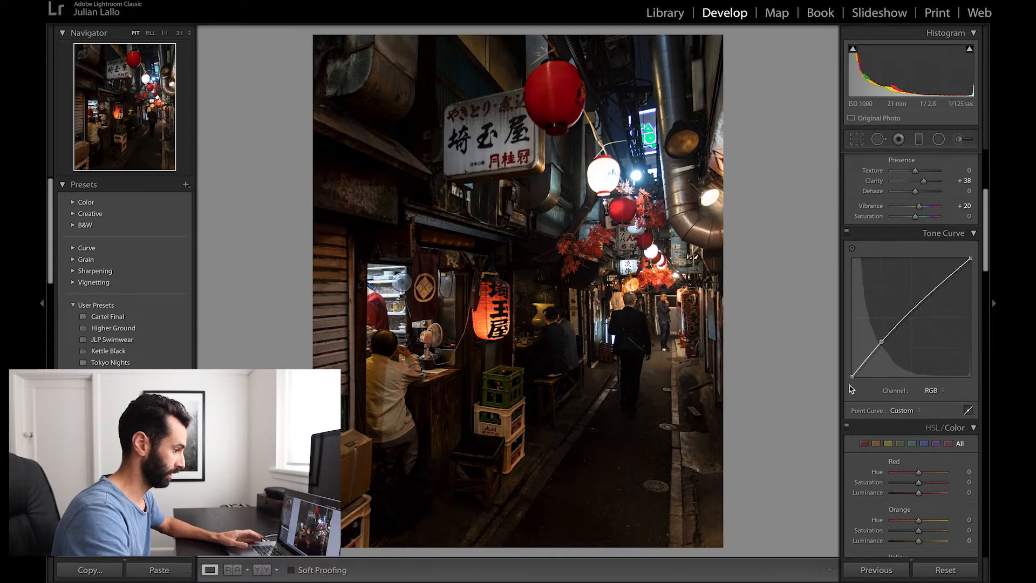
drag(853, 377, 839, 369)
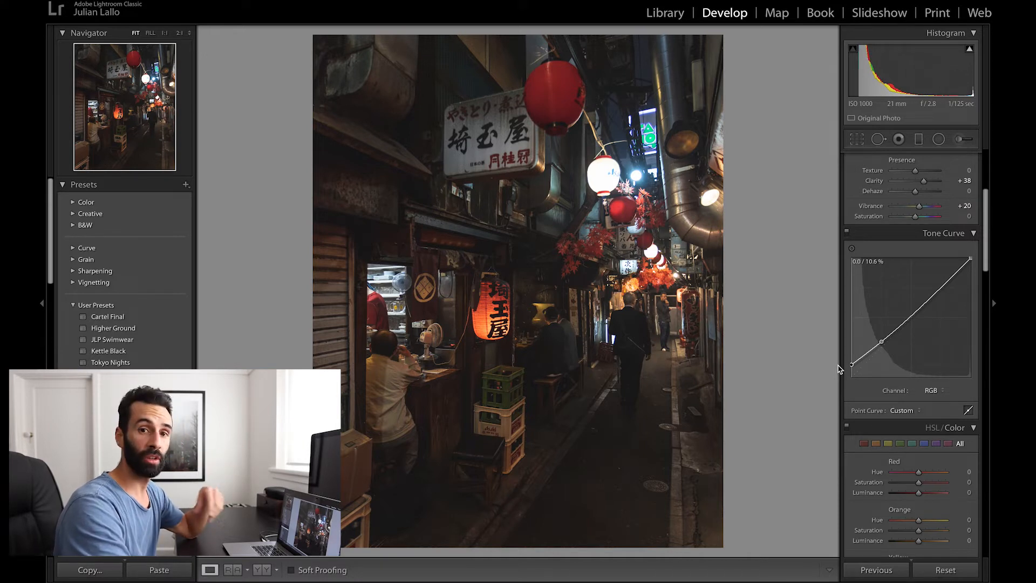
drag(840, 369, 831, 378)
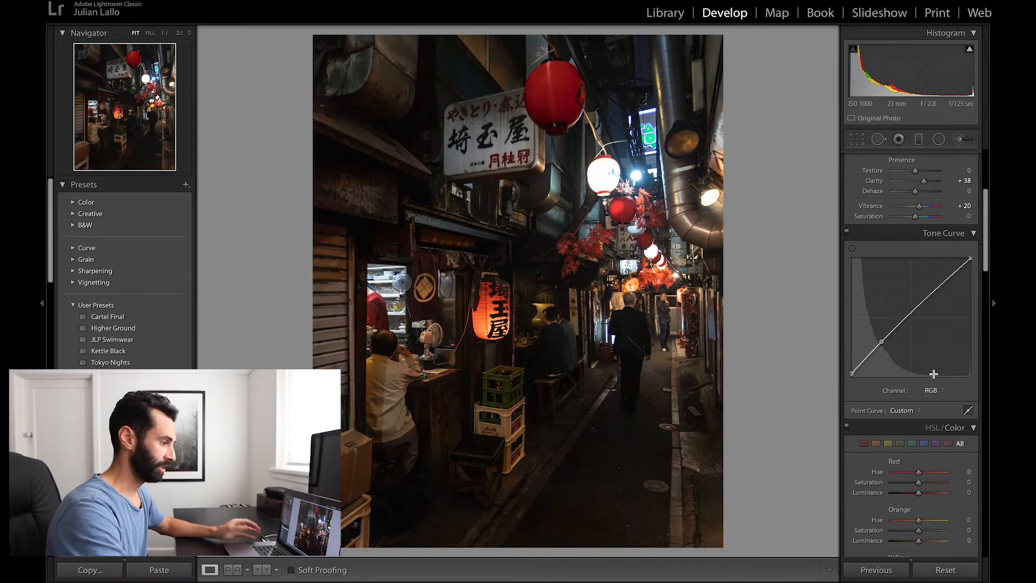
scroll(938, 370, down, 3)
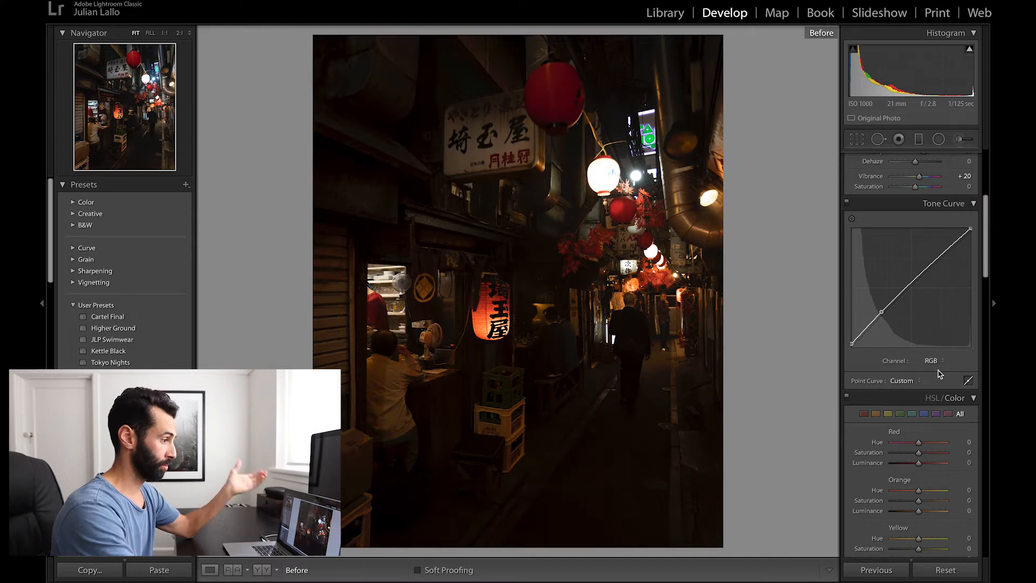
key(backslash)
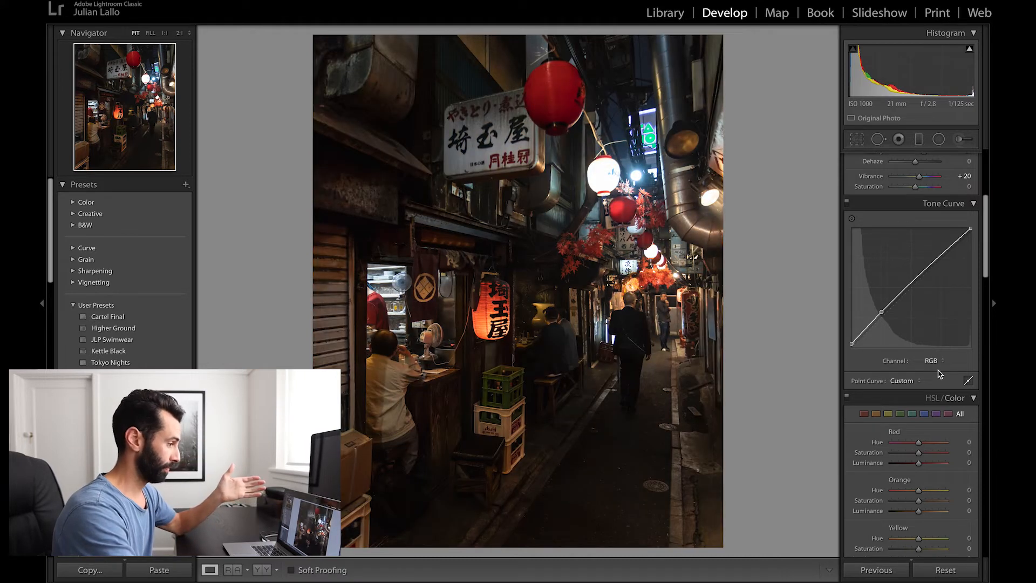
Set the red Saturation to +20 and Luminance to +22, and the orange Saturation to +22.
scroll(917, 336, down, 5)
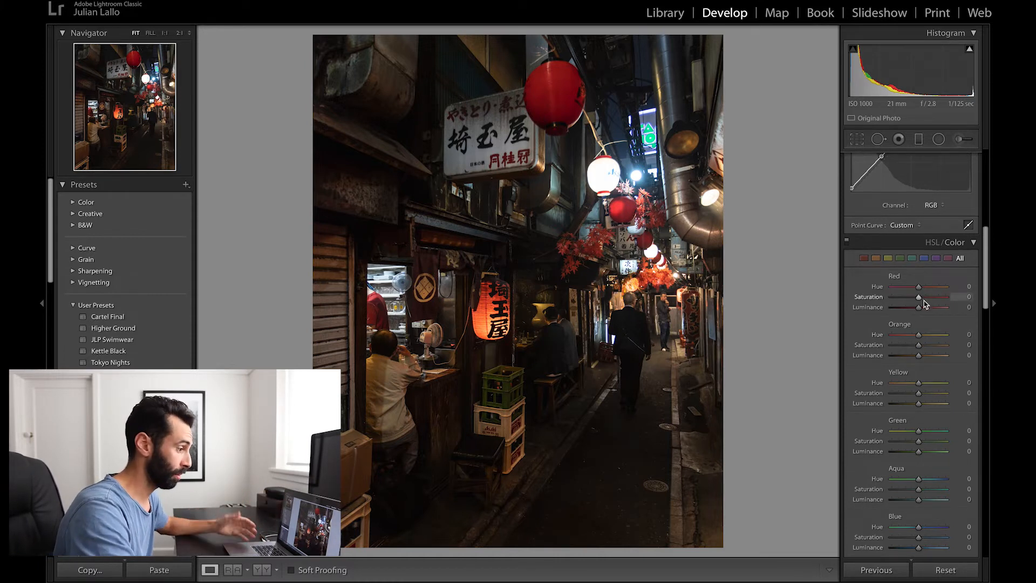
drag(919, 301, 924, 302)
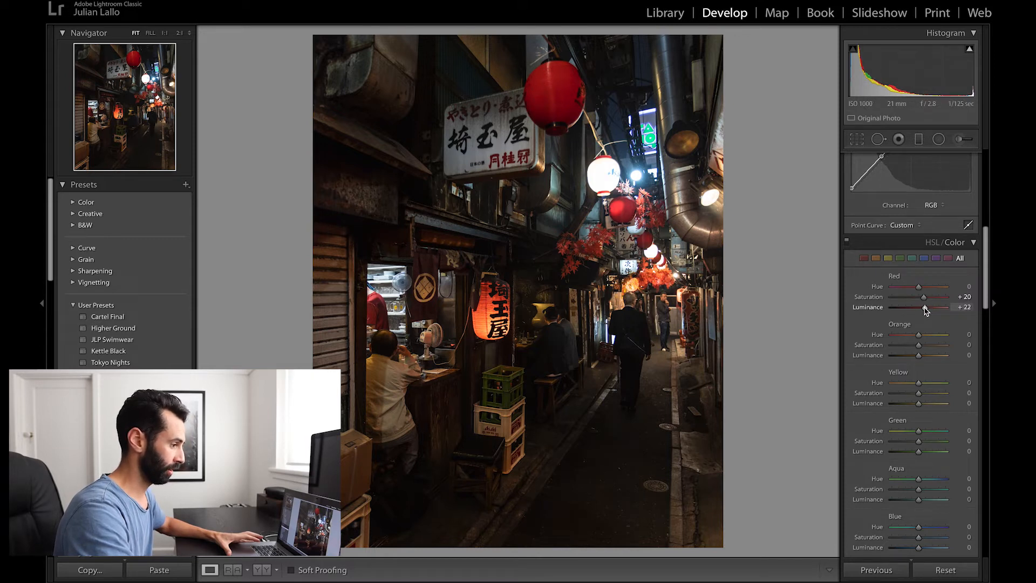
click(926, 345)
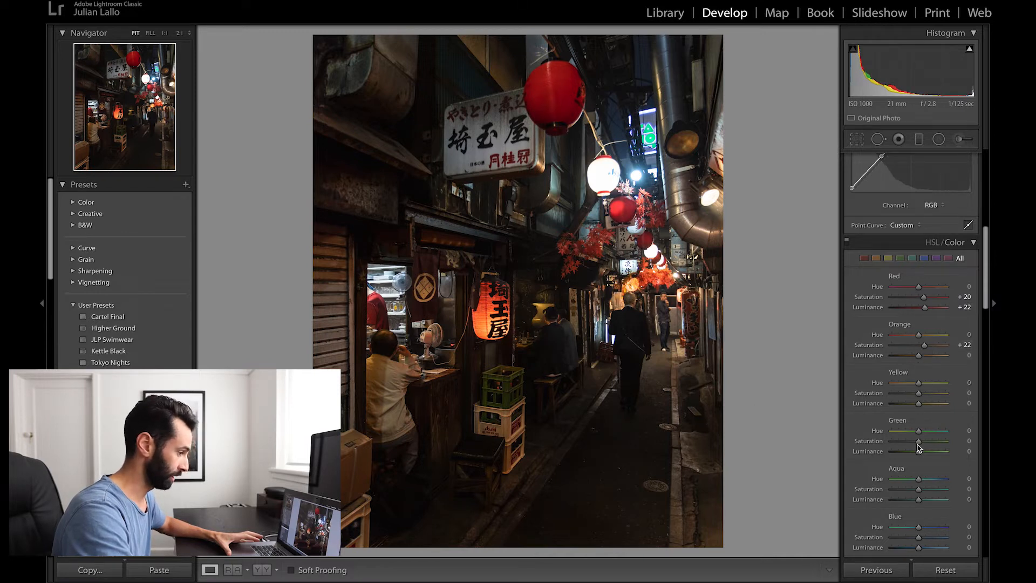
Tint the shadows blue with split toning at Hue 214 and Saturation 20, and compare the result with the original photo.
scroll(917, 394, down, 5)
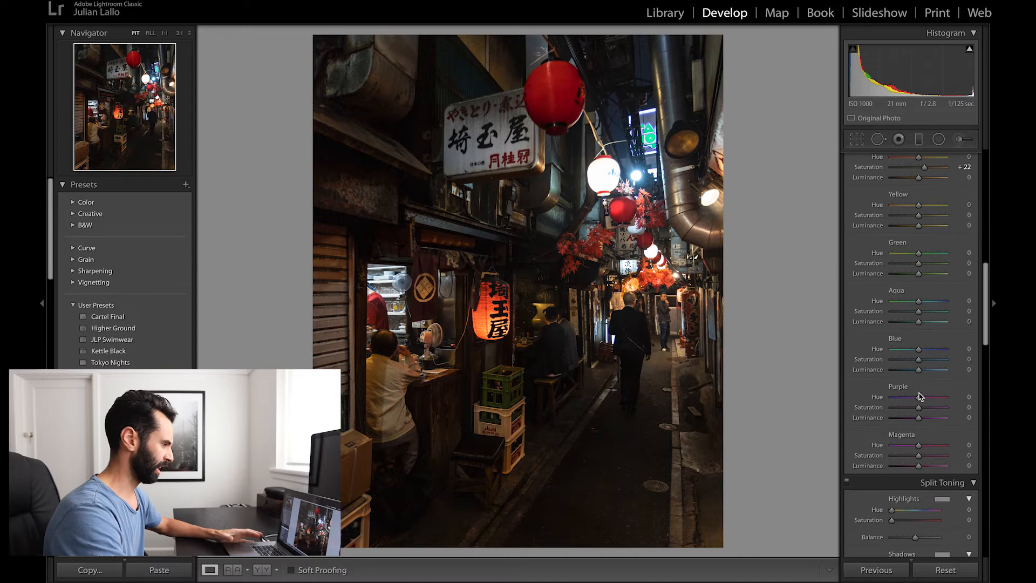
scroll(920, 400, down, 2)
scroll(920, 420, down, 3)
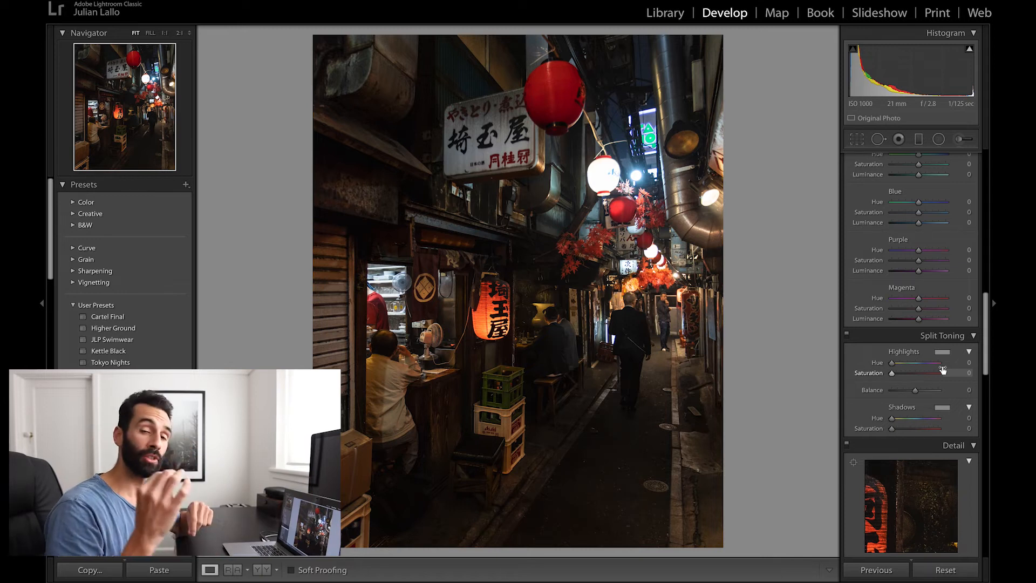
click(943, 408)
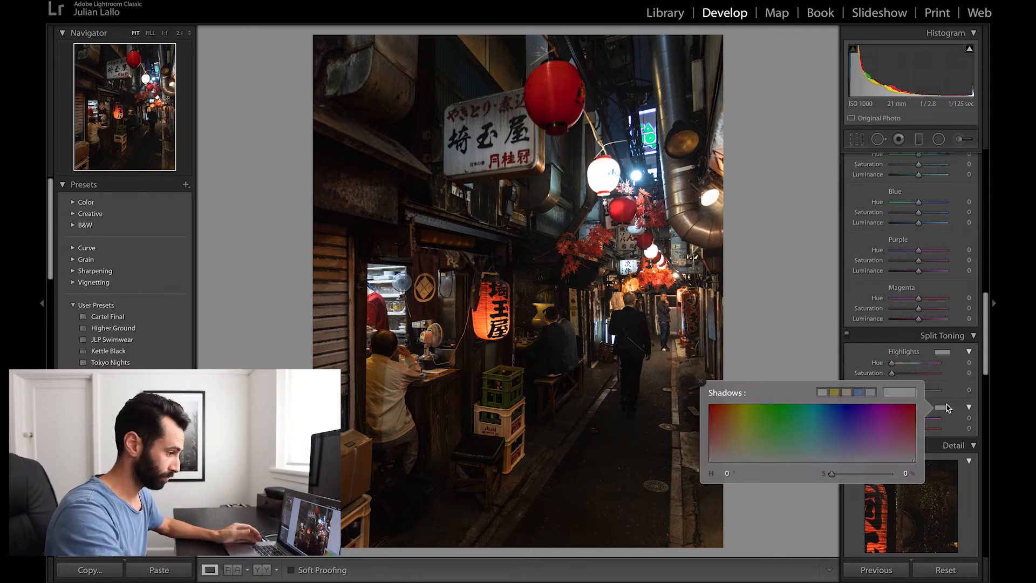
click(829, 433)
drag(827, 432, 831, 432)
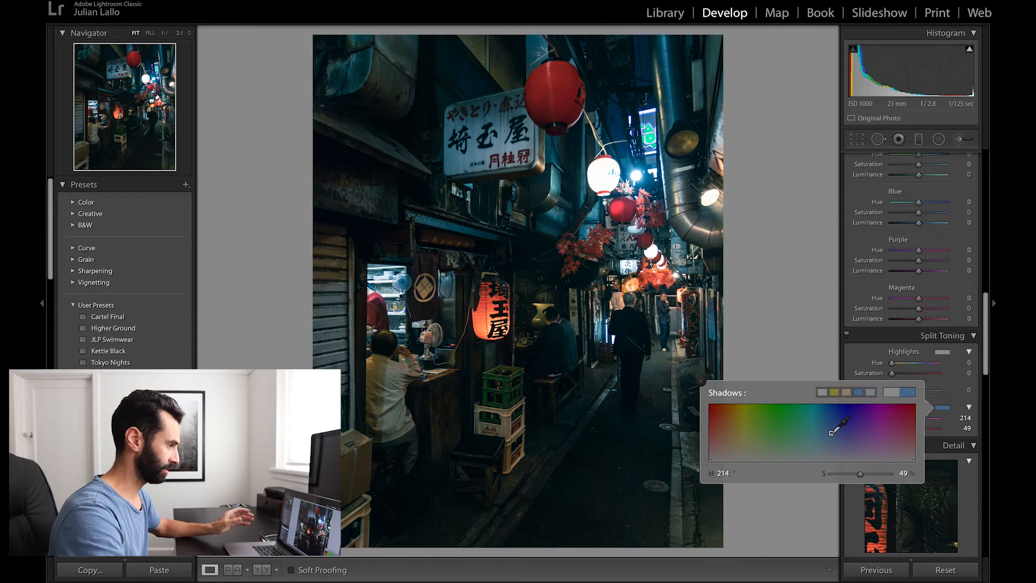
click(859, 475)
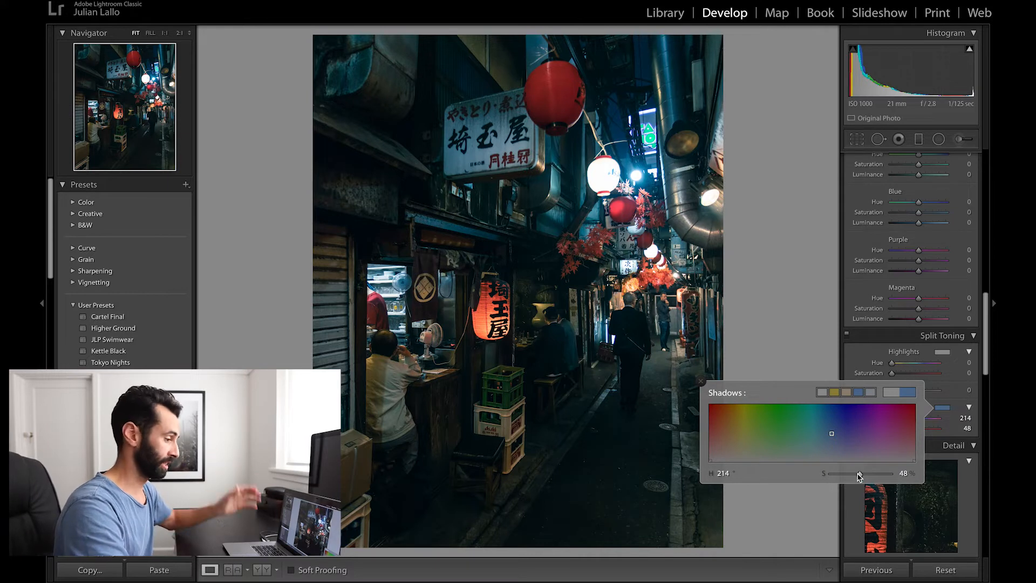
drag(859, 475, 850, 478)
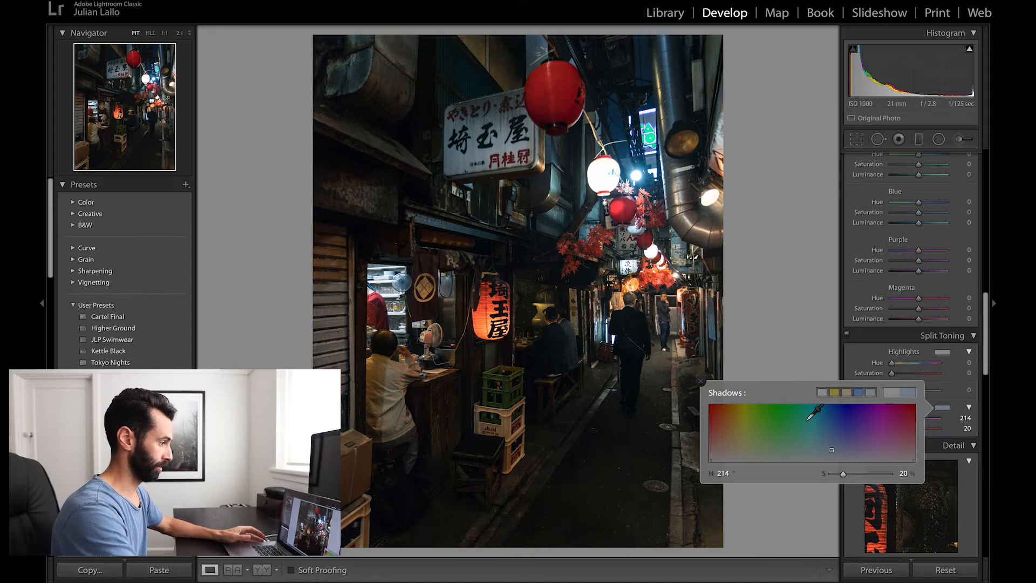
click(701, 381)
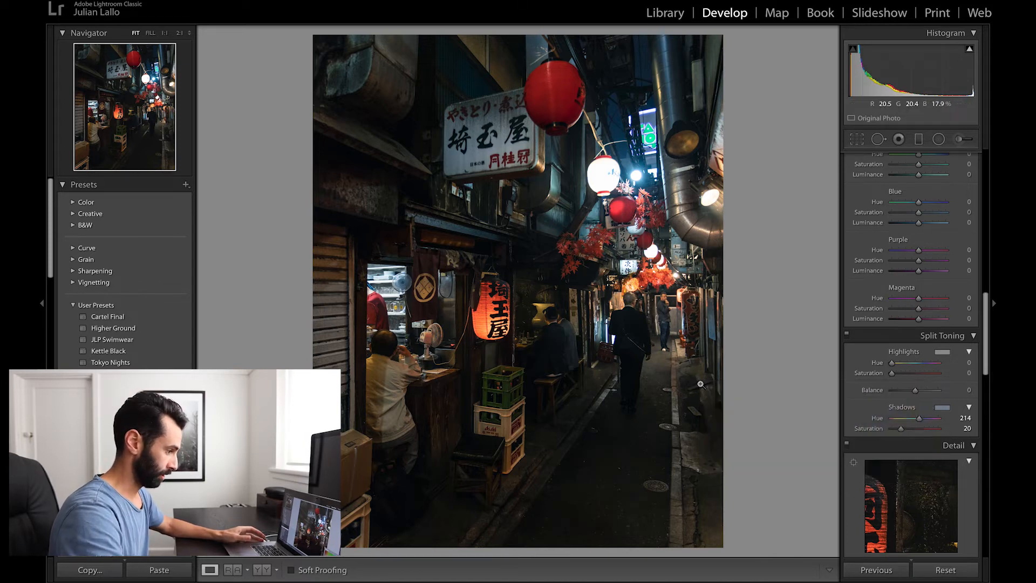
key(backslash)
key(backslash)
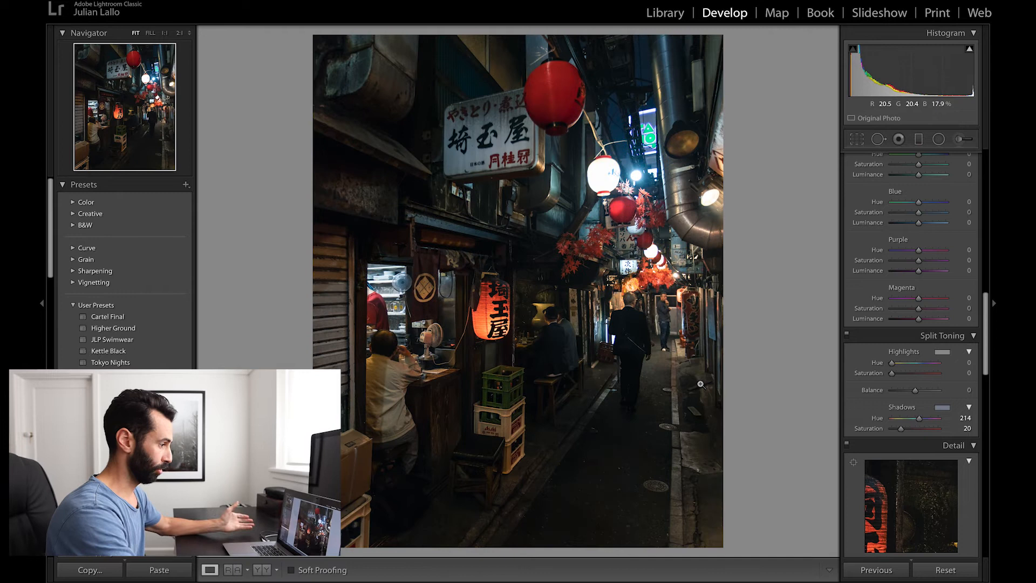
Set the Noise Reduction Luminance to 20.
scroll(917, 359, down, 10)
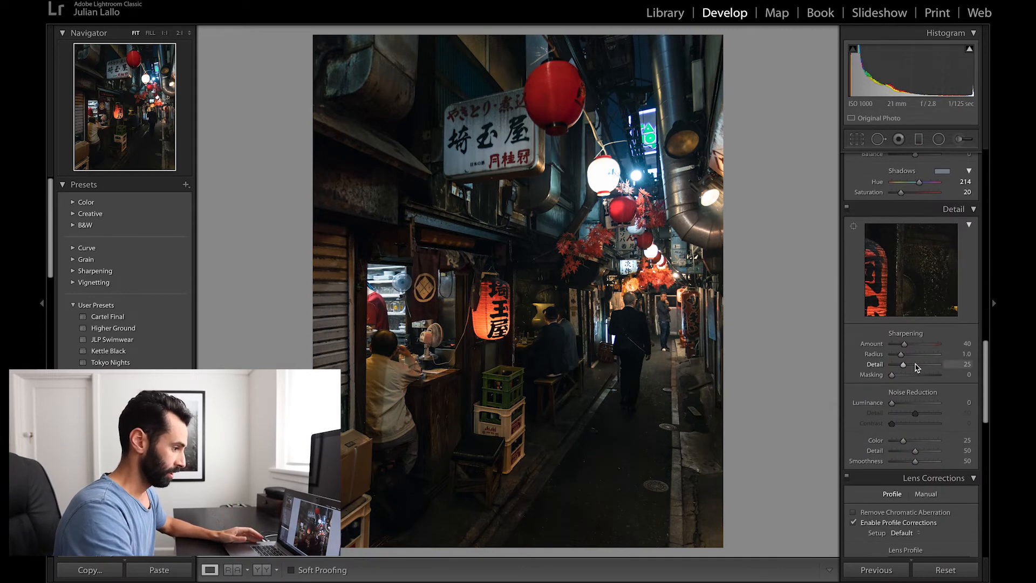
click(959, 306)
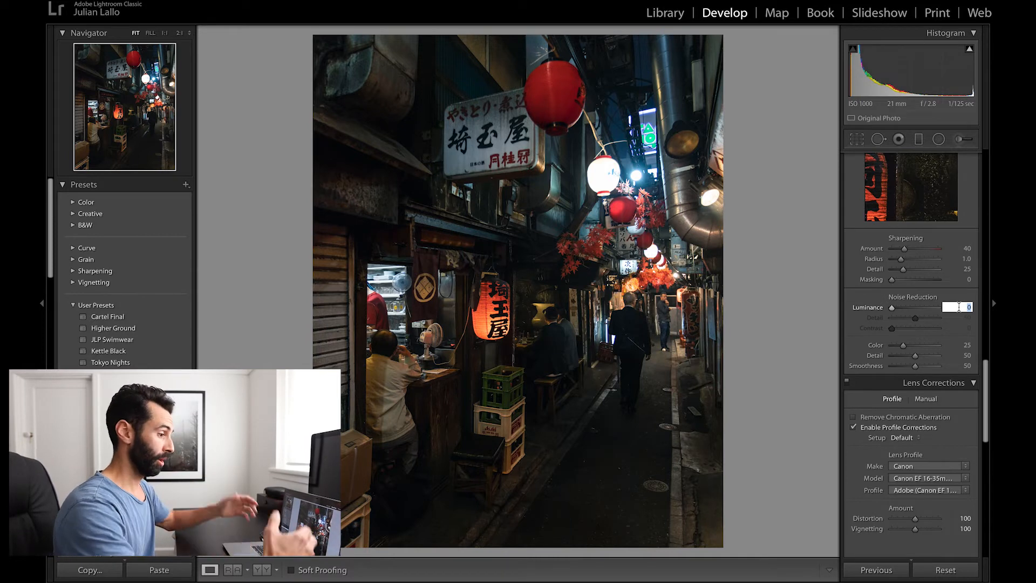
key(Return)
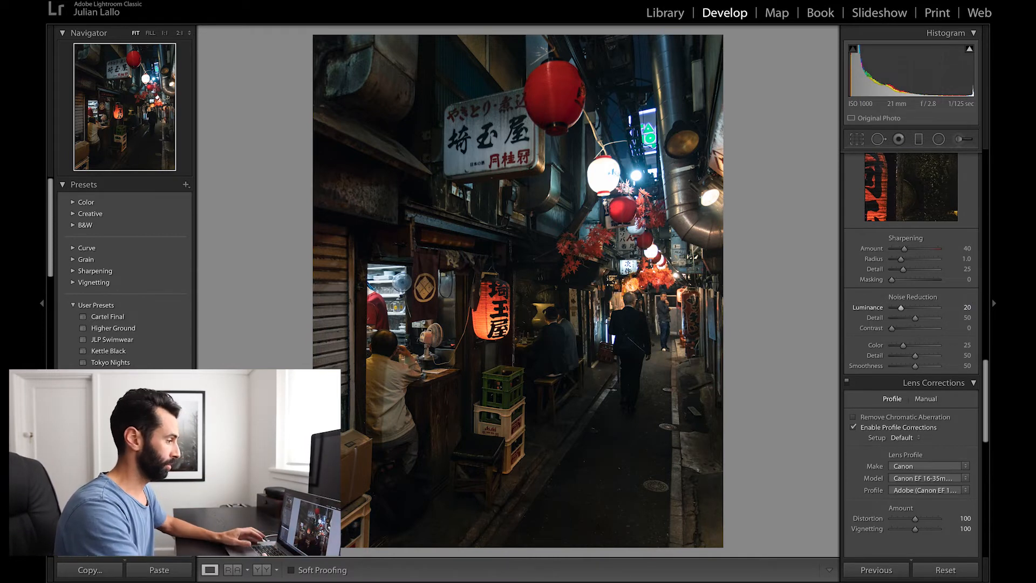
Darken the photo's edges with a Highlight Priority post-crop vignette at Amount -14.
scroll(939, 367, down, 10)
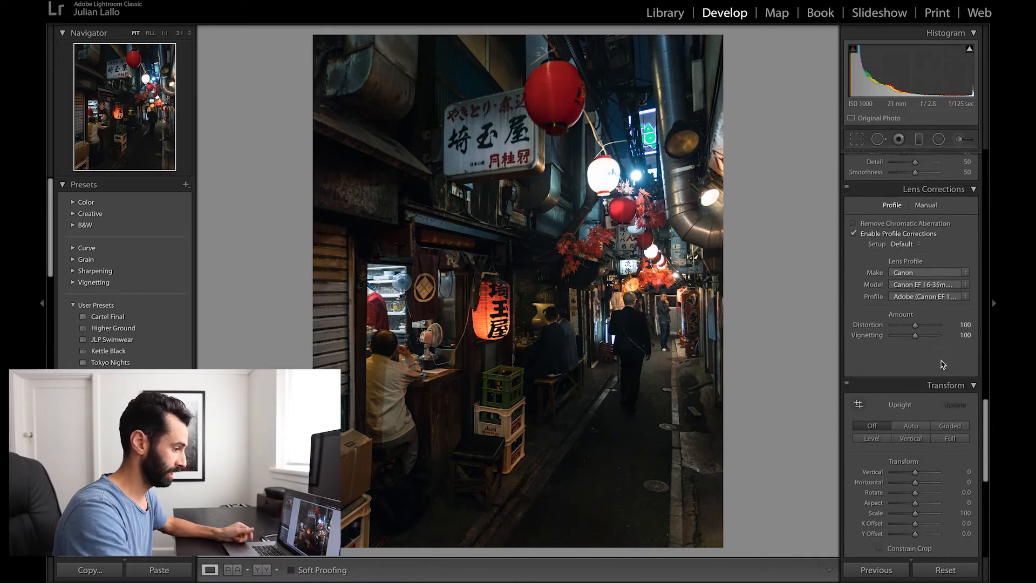
scroll(943, 353, down, 5)
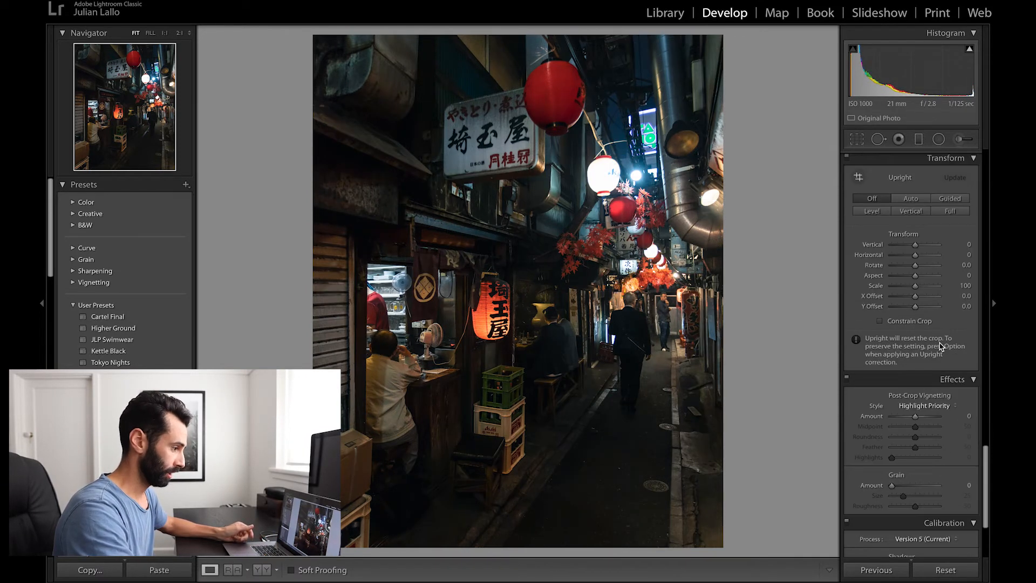
scroll(940, 345, down, 5)
drag(916, 306, 912, 310)
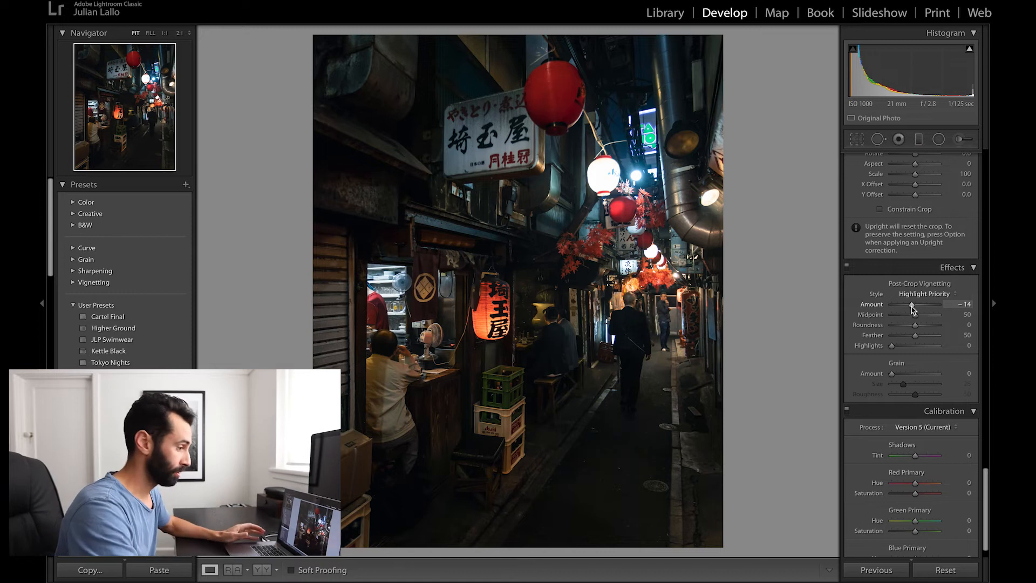
Darken the alley's lower-right corner with a diagonal graduated filter at Exposure -0.57 and Shadows -28.
scroll(917, 329, up, 5)
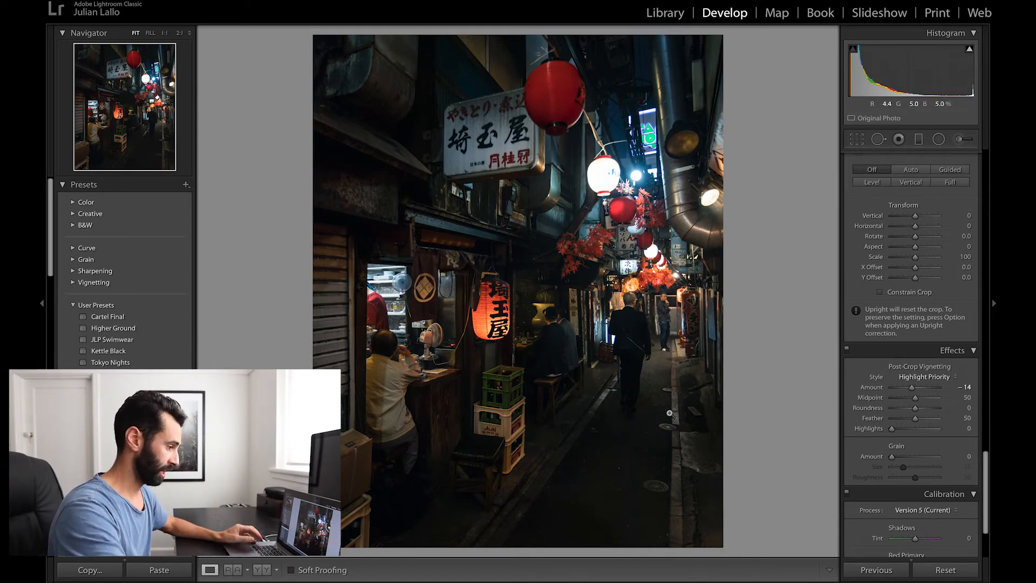
click(857, 141)
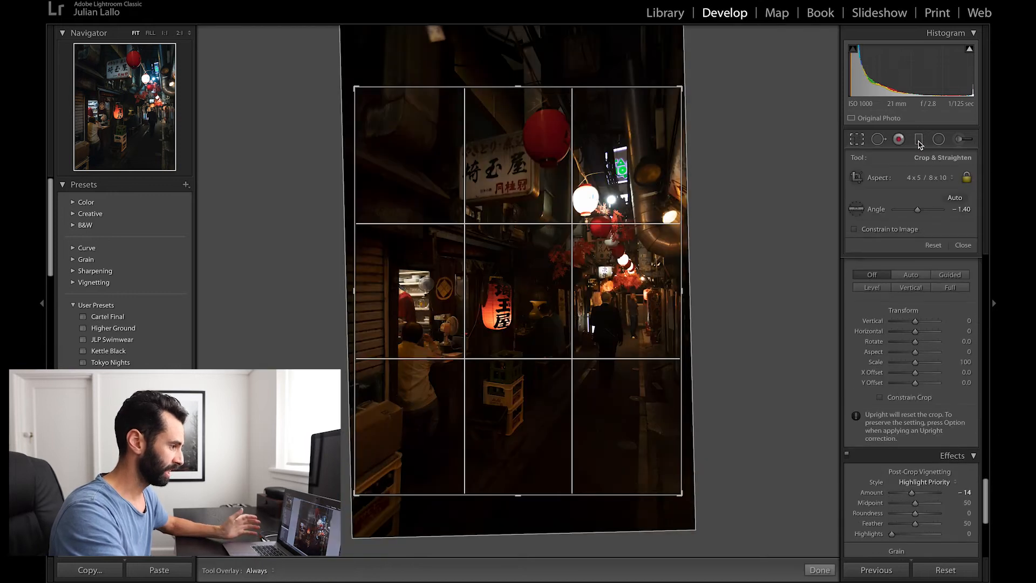
click(862, 143)
click(917, 140)
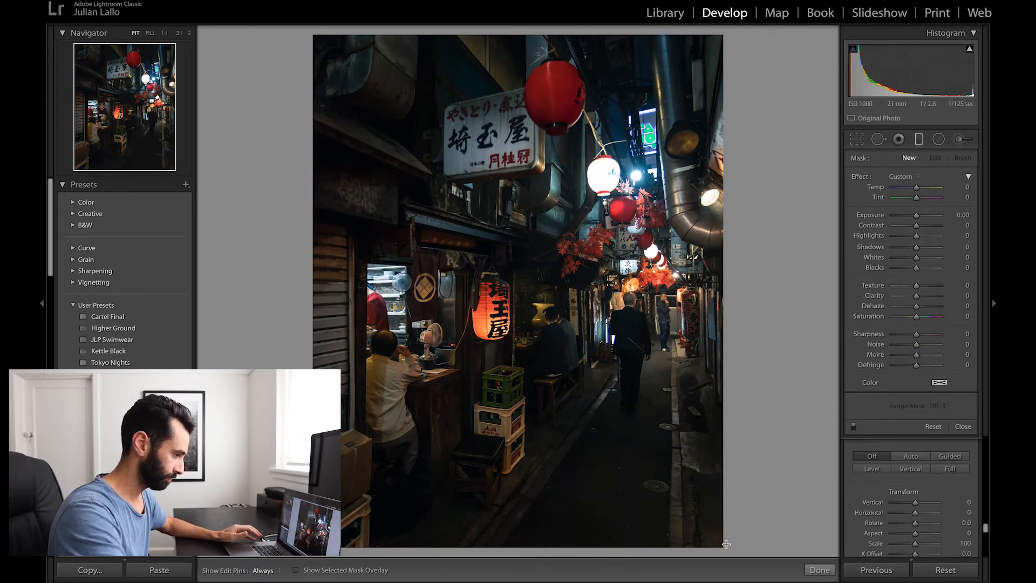
drag(726, 546, 627, 430)
drag(677, 487, 629, 440)
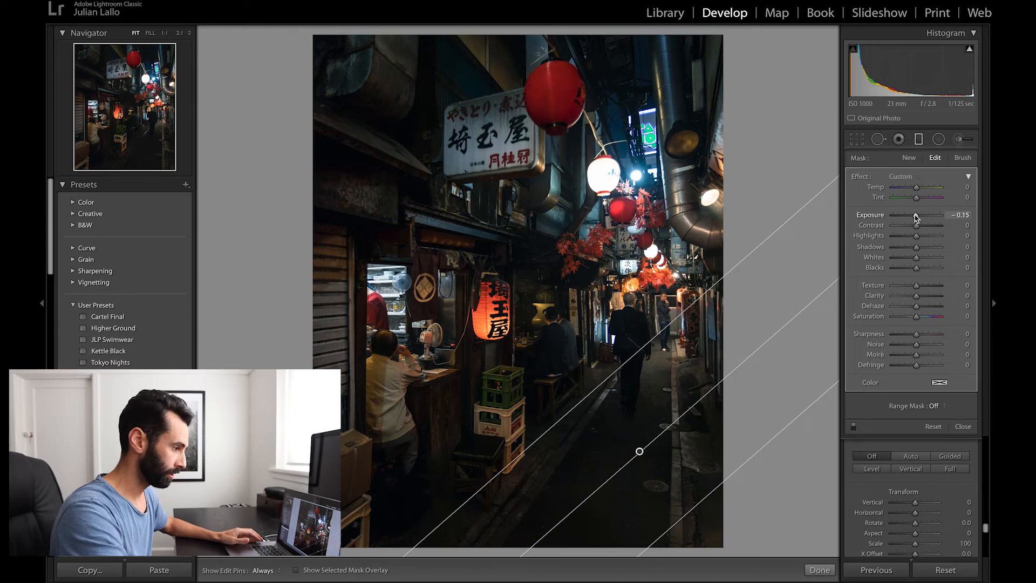
drag(913, 218, 911, 218)
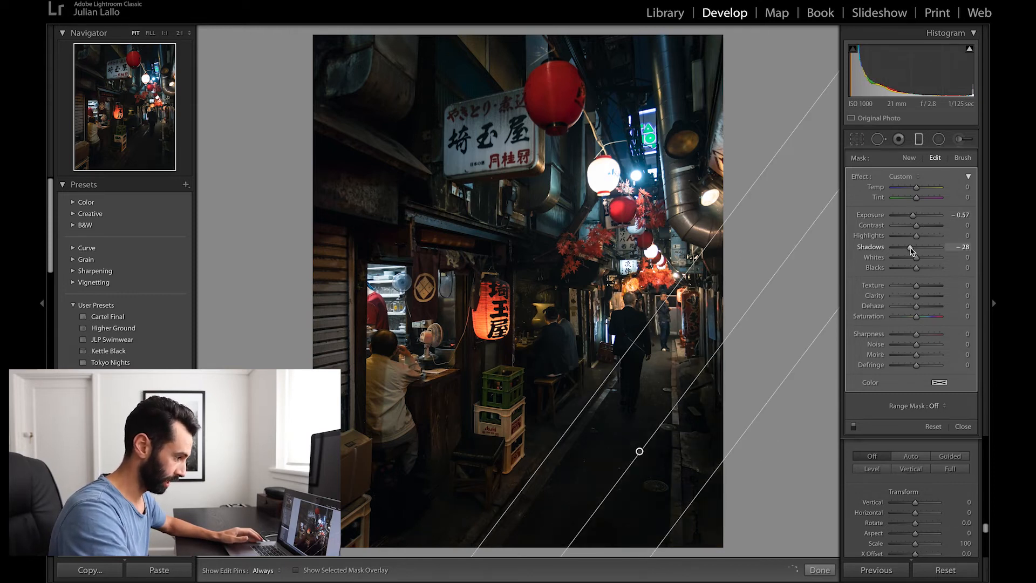
key(m)
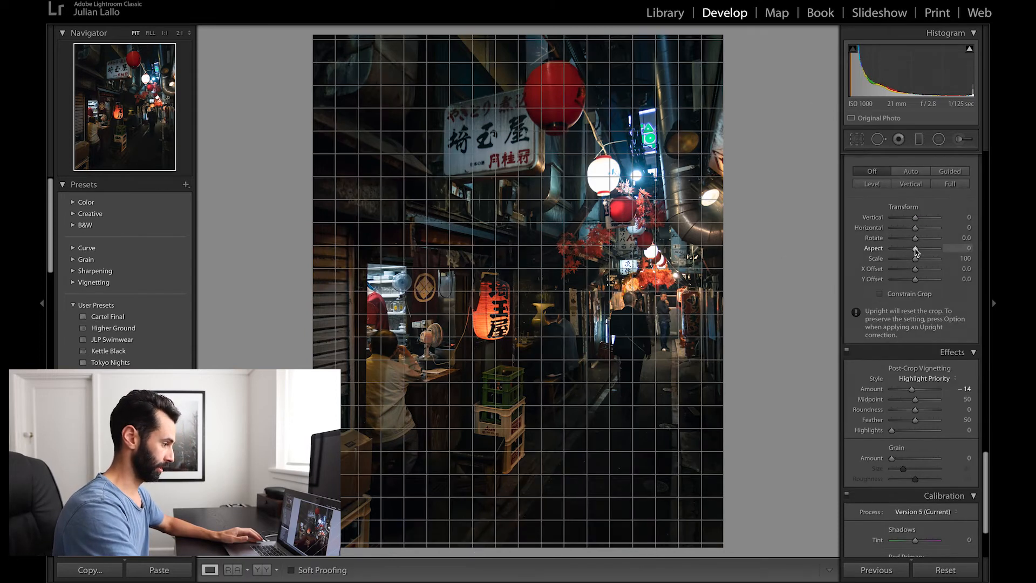
Paint an adjustment brush mask over the walking man in the dark suit with Shadows at 13.
click(961, 139)
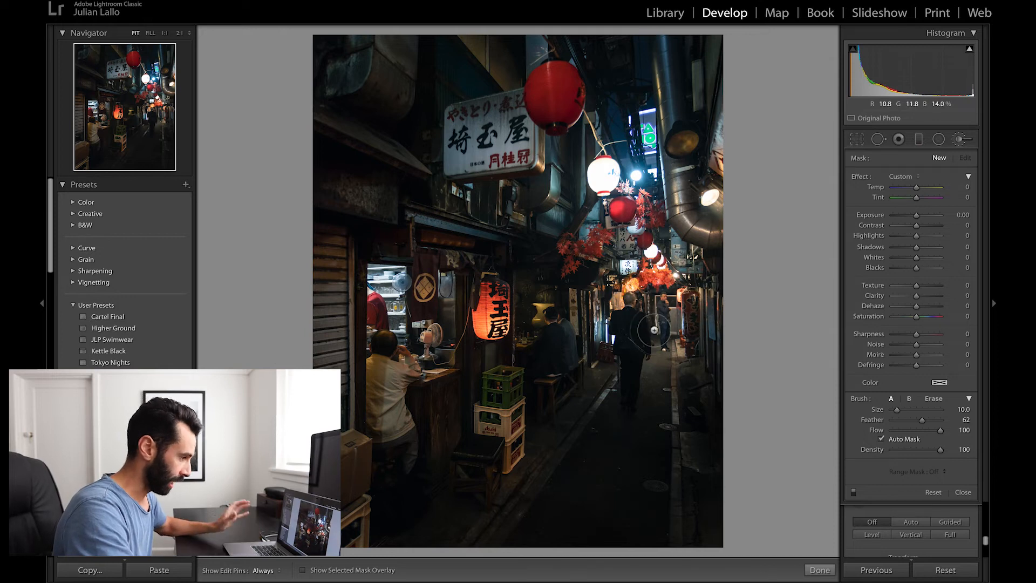
mouse_move(630, 310)
mouse_down()
mouse_move(626, 407)
mouse_move(627, 397)
mouse_up()
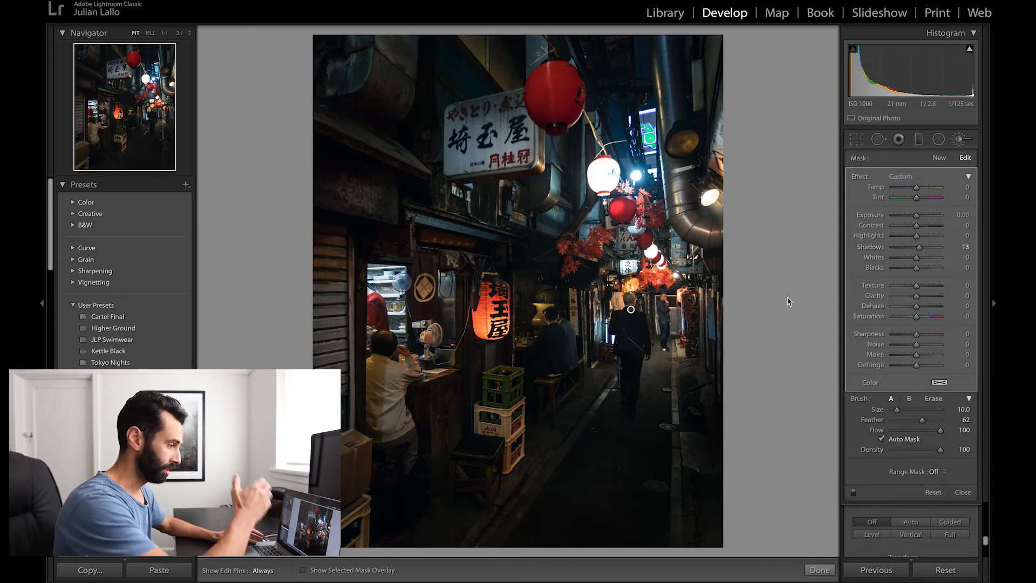
key(Escape)
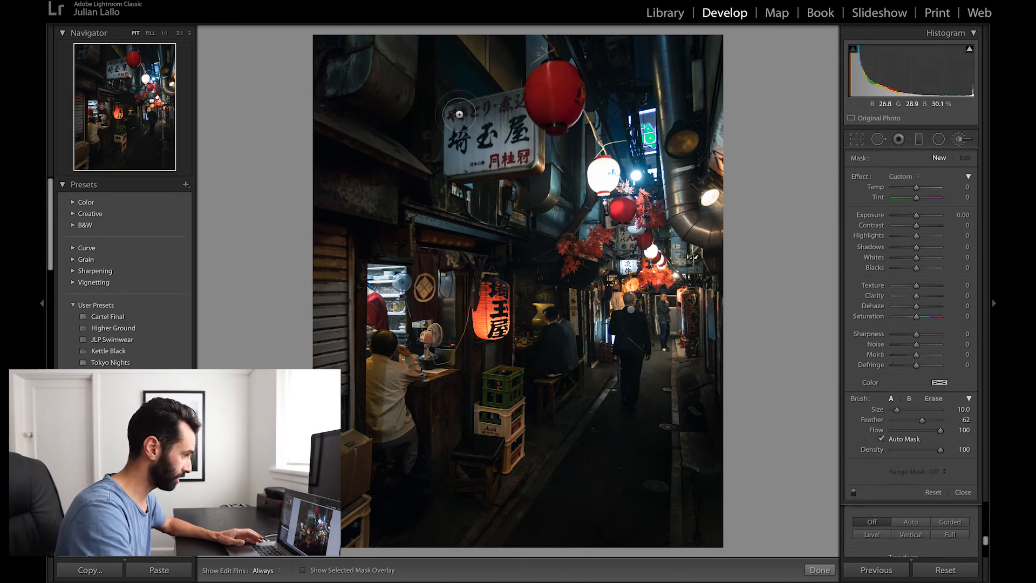
Paint a new adjustment brush mask over the white hanging sign with Highlights at 34 and Clarity at 29.
key(h)
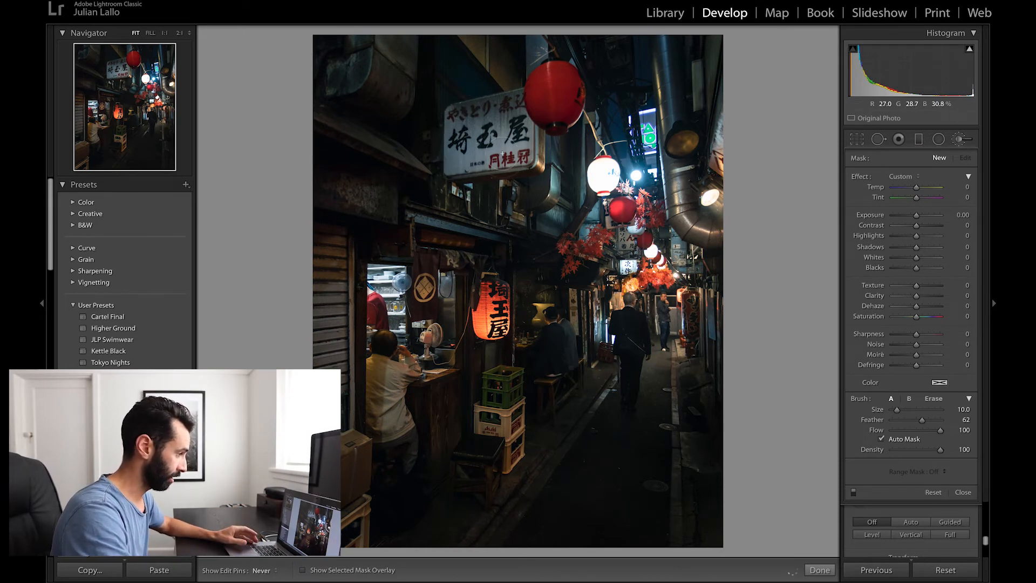
drag(474, 146, 490, 143)
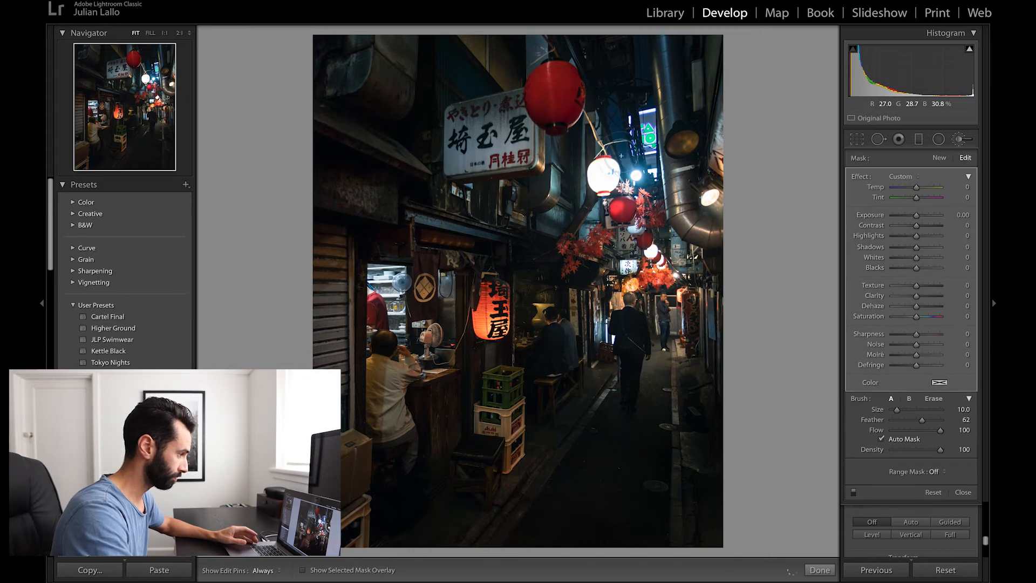
drag(922, 239, 926, 238)
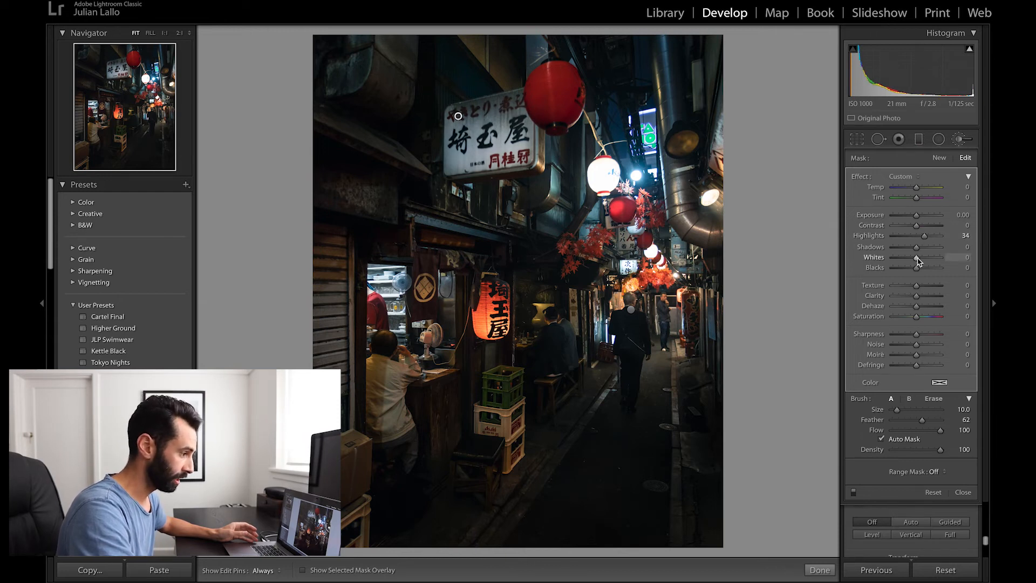
drag(917, 298, 924, 299)
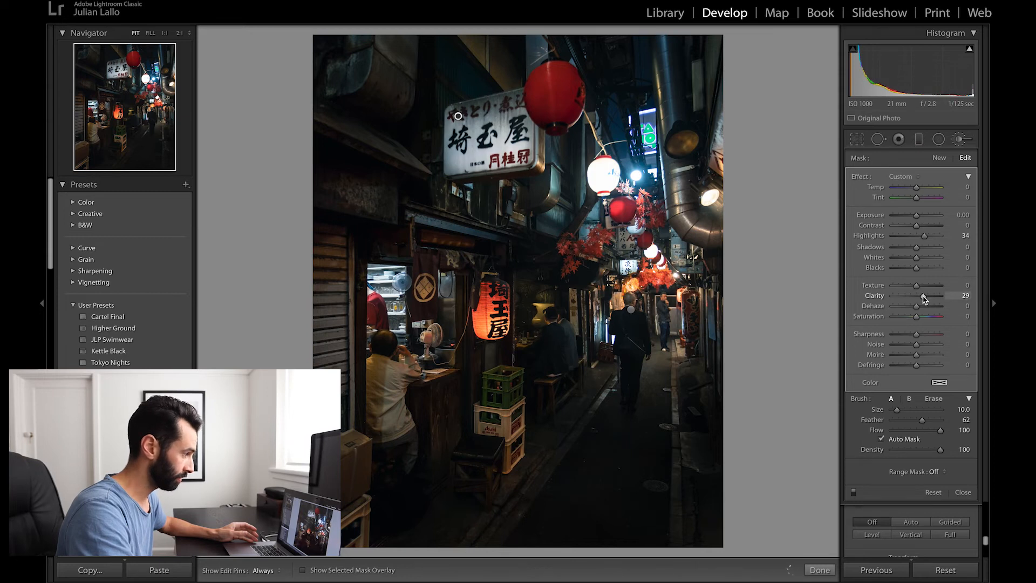
key(k)
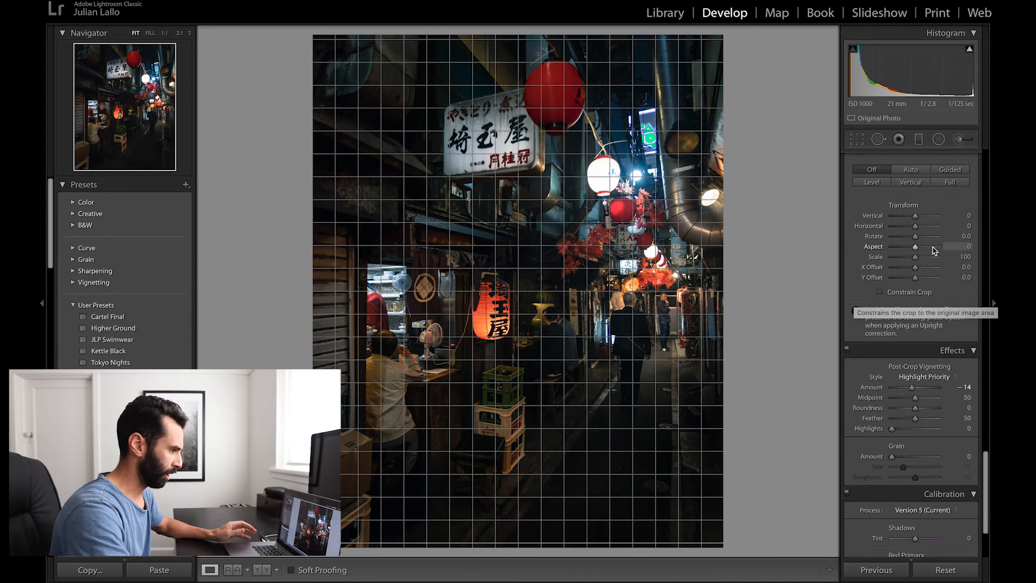
Review the HSL, Tone Curve and Basic adjustments and compare the edit with the original photo.
scroll(930, 254, up, 8)
scroll(930, 253, up, 10)
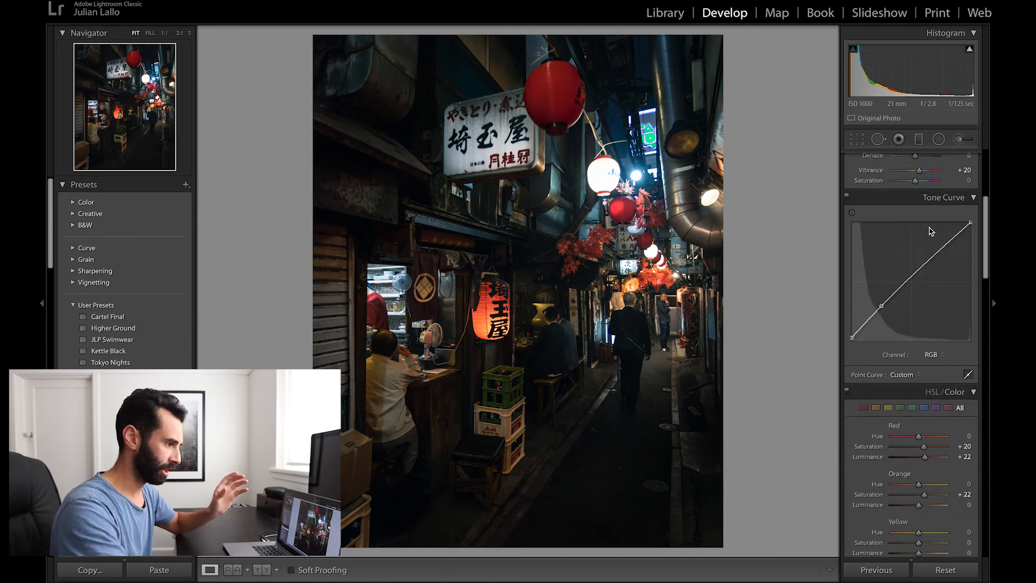
scroll(931, 222, down, 1)
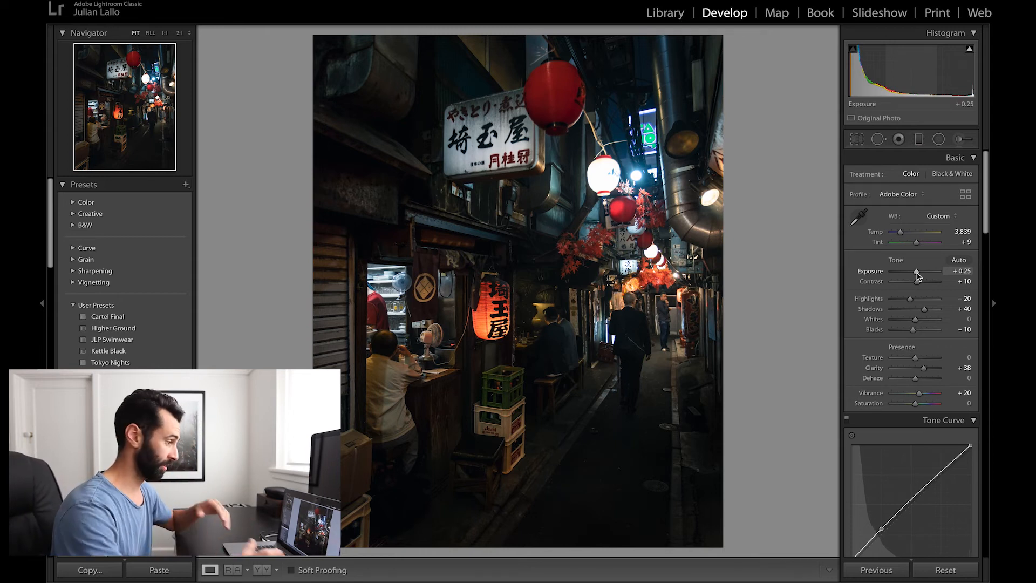
key(backslash)
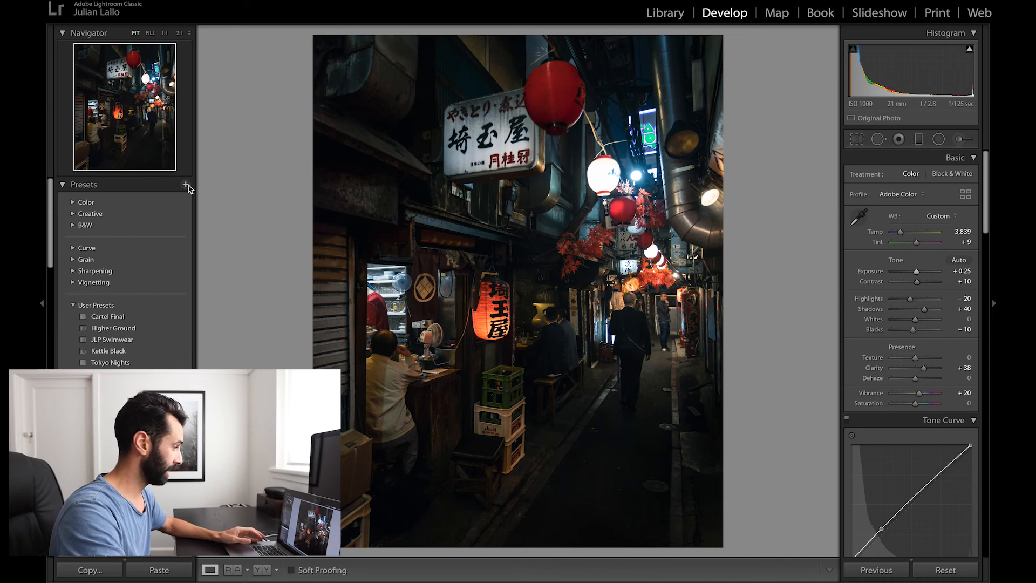
Save the current develop settings as a preset named Tokyo Nights in the User Presets group.
click(186, 186)
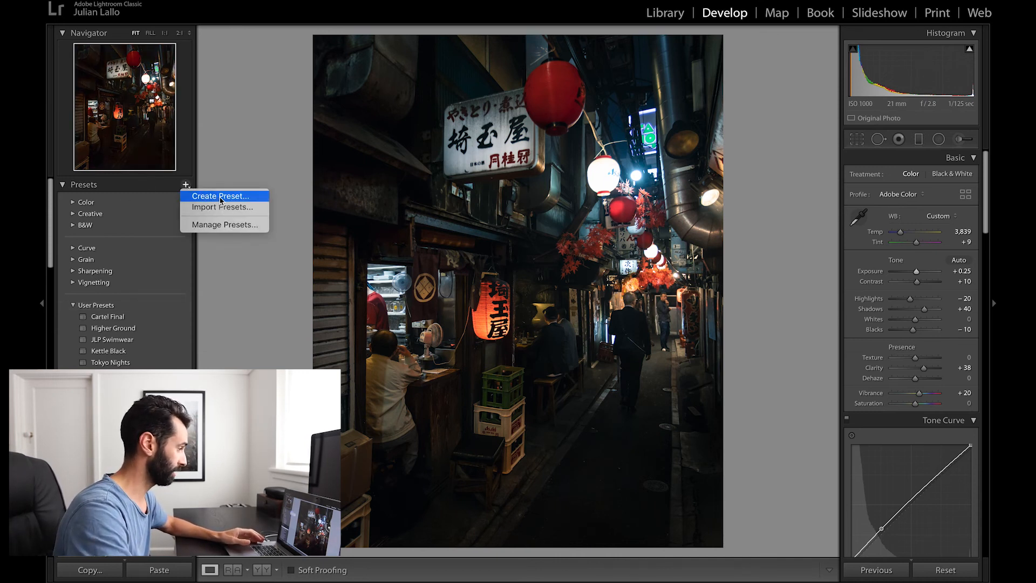
click(220, 197)
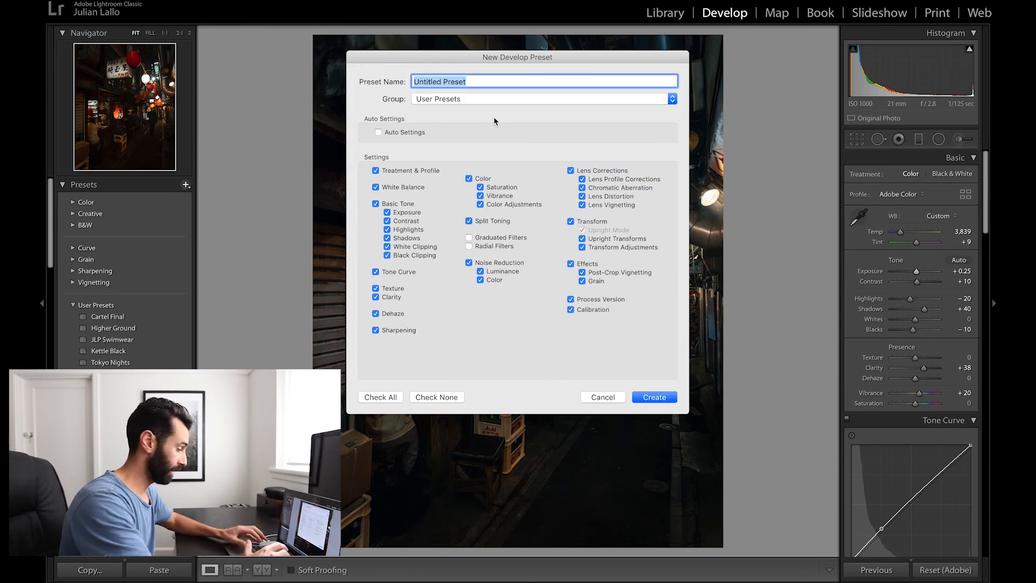
text(Tokyo Nights)
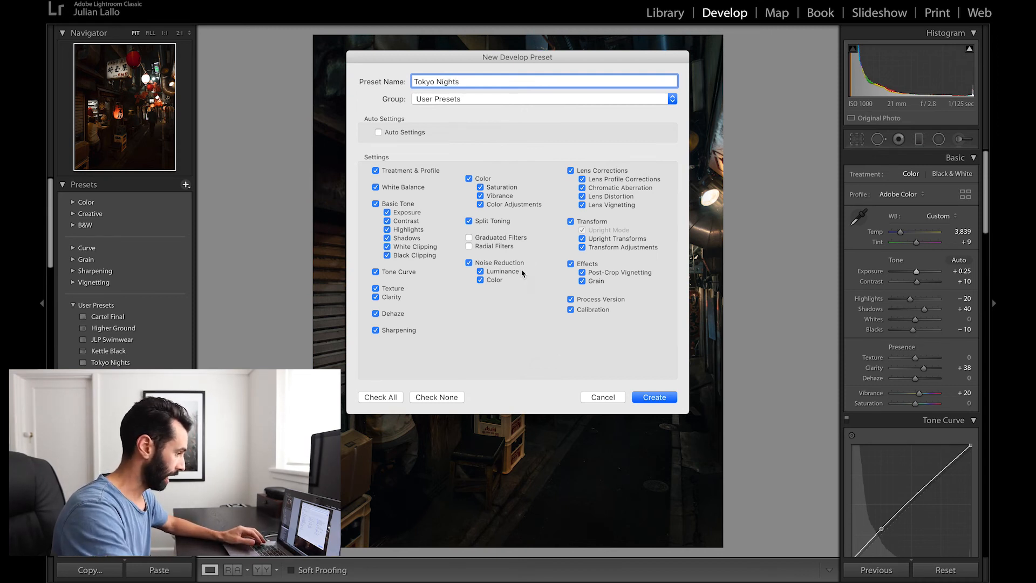
click(650, 398)
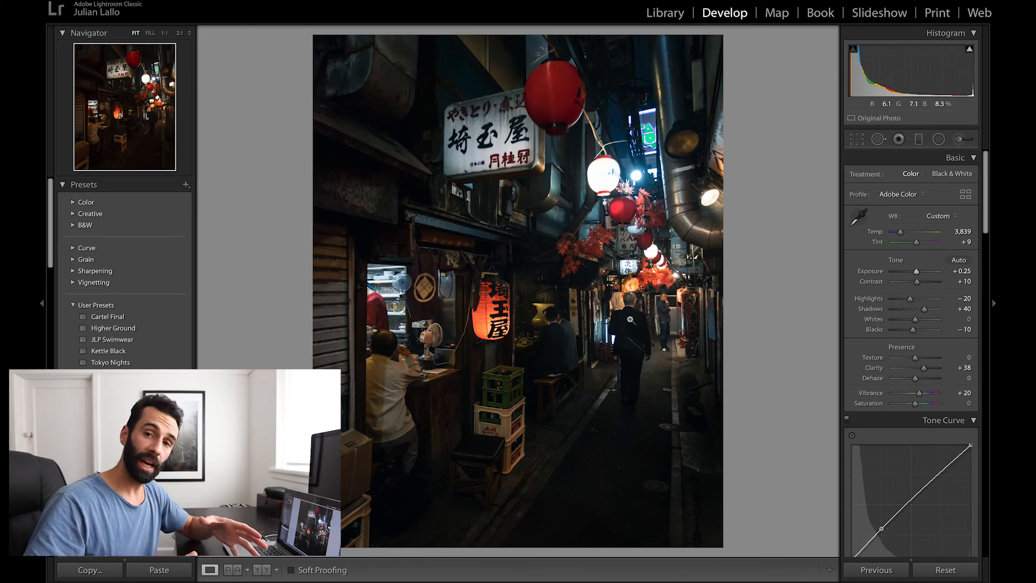